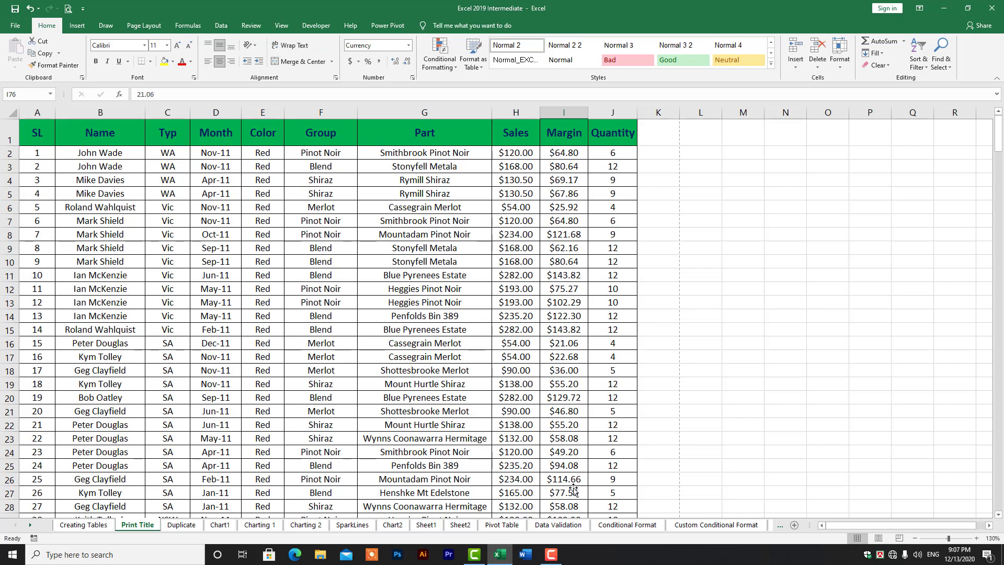
- Open the Print Title sheet's print preview (page 1 of 10) with Ctrl+P
key(ctrl+p)
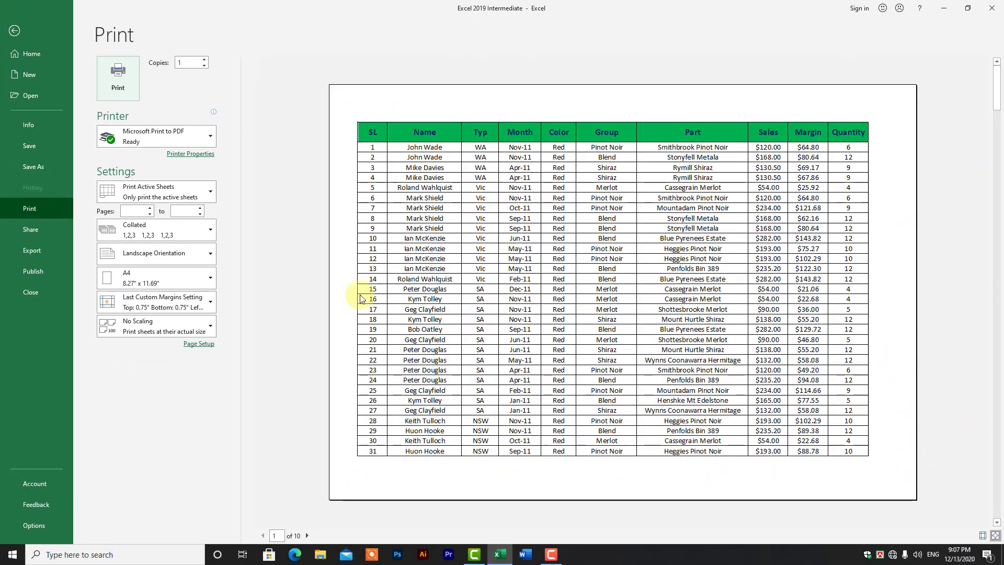
- Page forward and back through the printed pages, then return to the Print Title worksheet
click(307, 535)
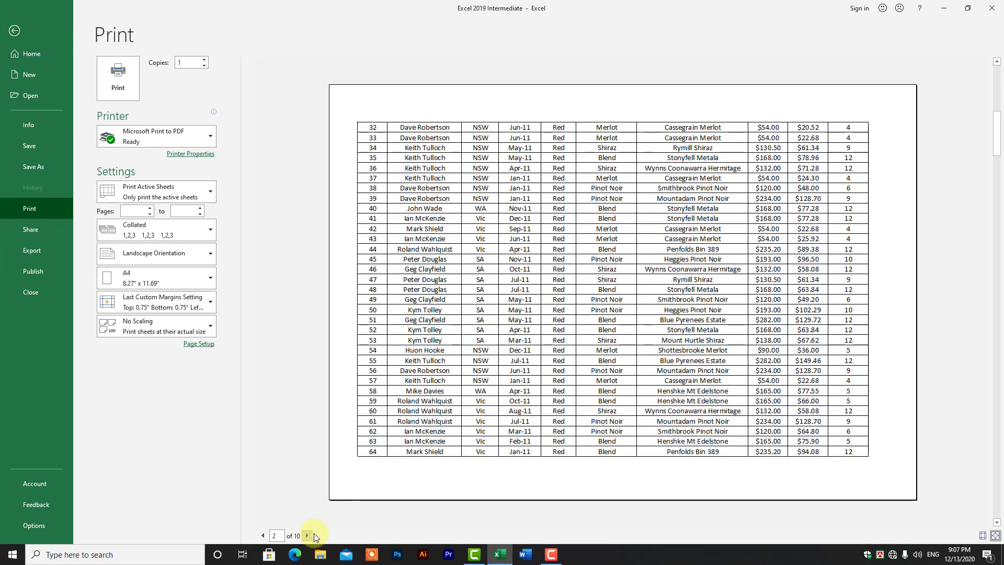
click(308, 535)
click(307, 535)
click(307, 535)
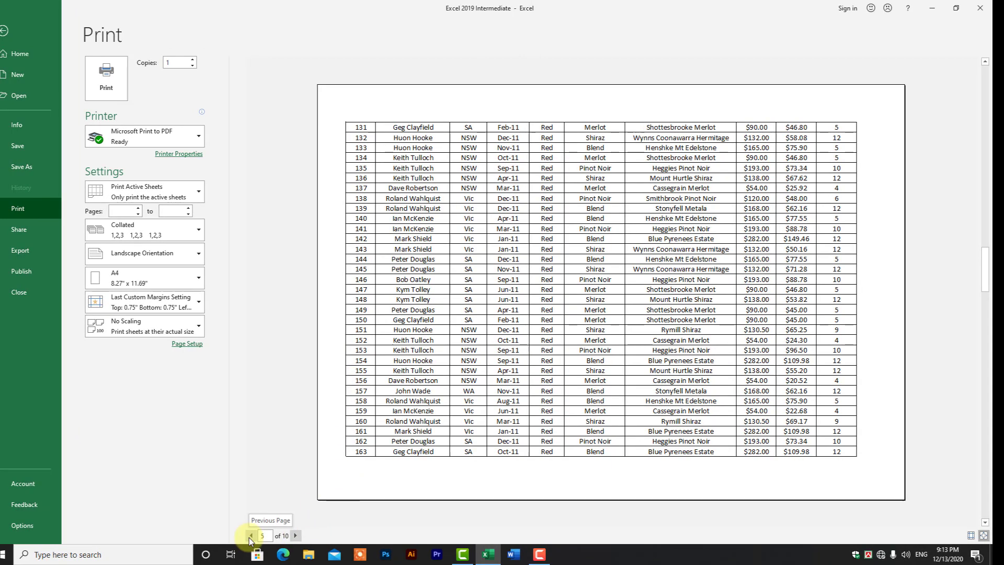
click(251, 535)
click(251, 535)
click(250, 535)
click(251, 535)
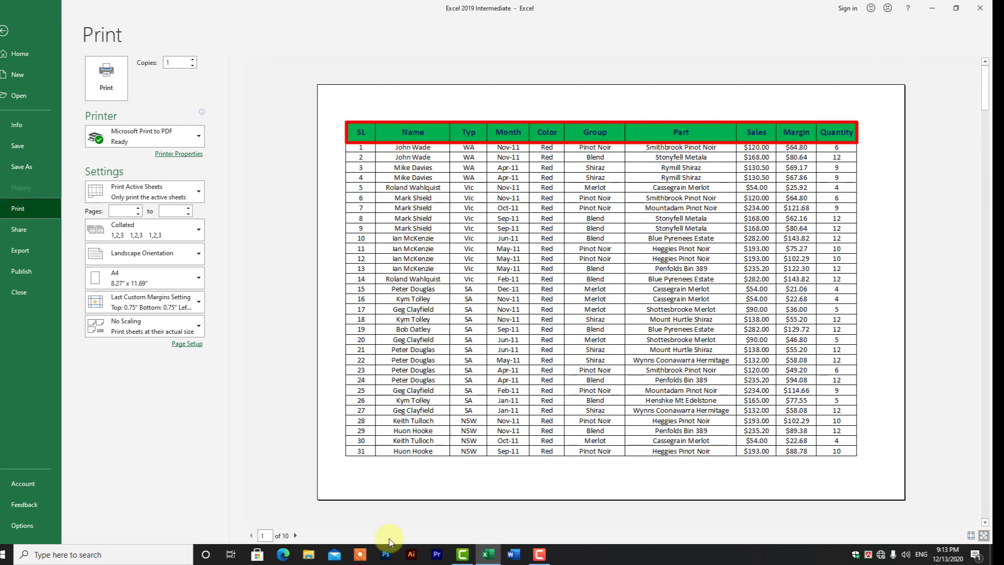
scroll(385, 197, down, 1)
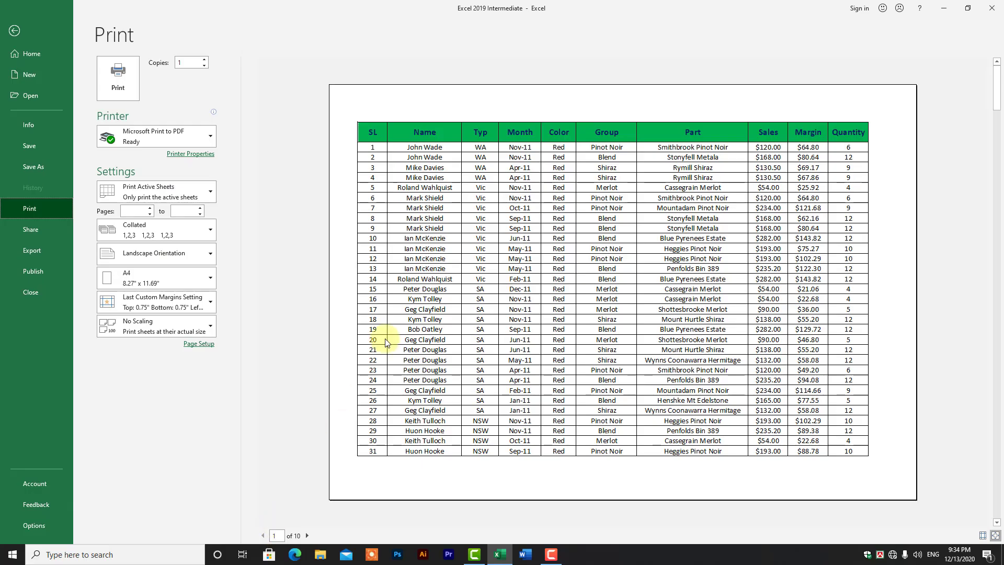
click(309, 533)
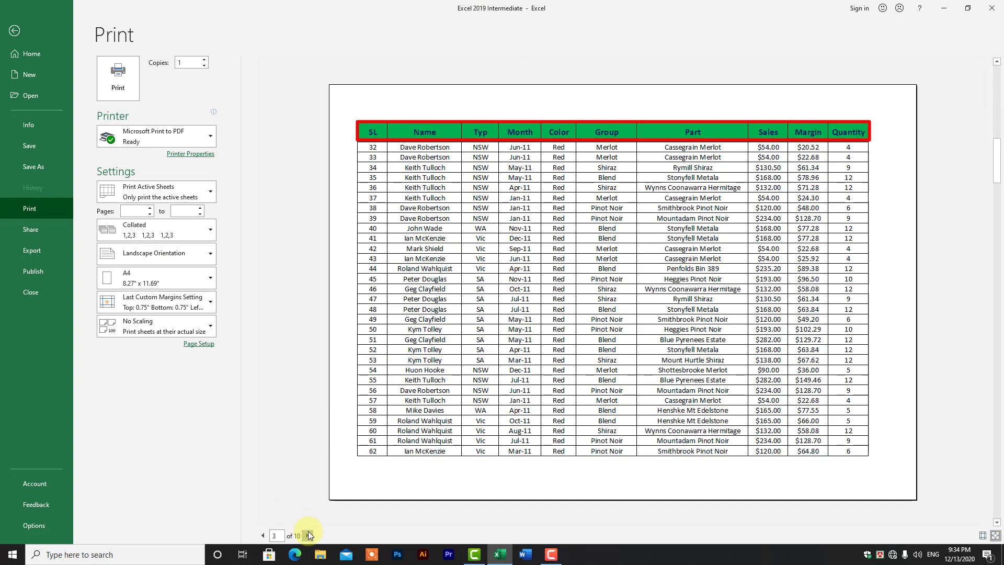
click(309, 534)
click(309, 534)
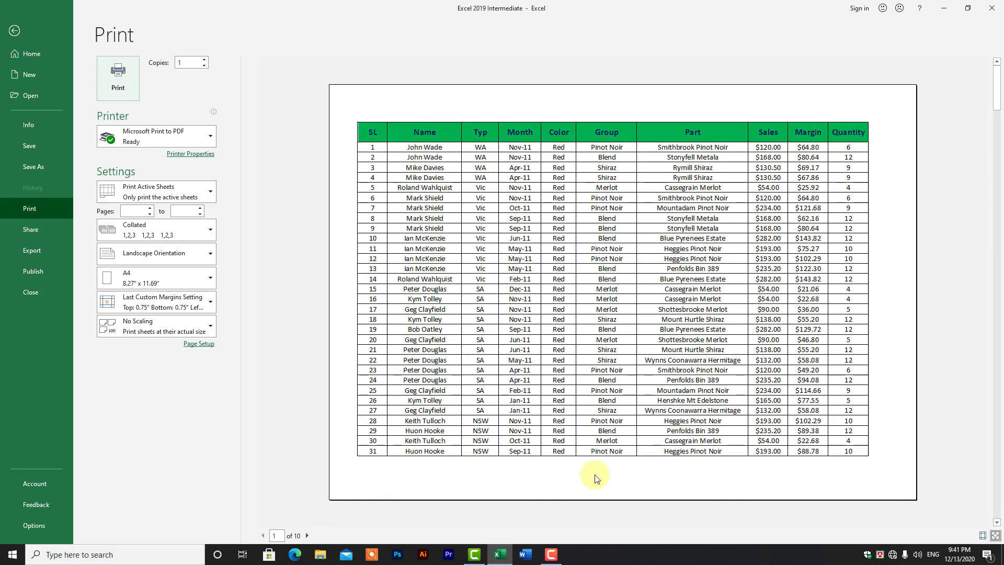
click(14, 31)
- In Page Layout > Print Titles, set Rows to repeat at top to $1:$1 and confirm
click(319, 289)
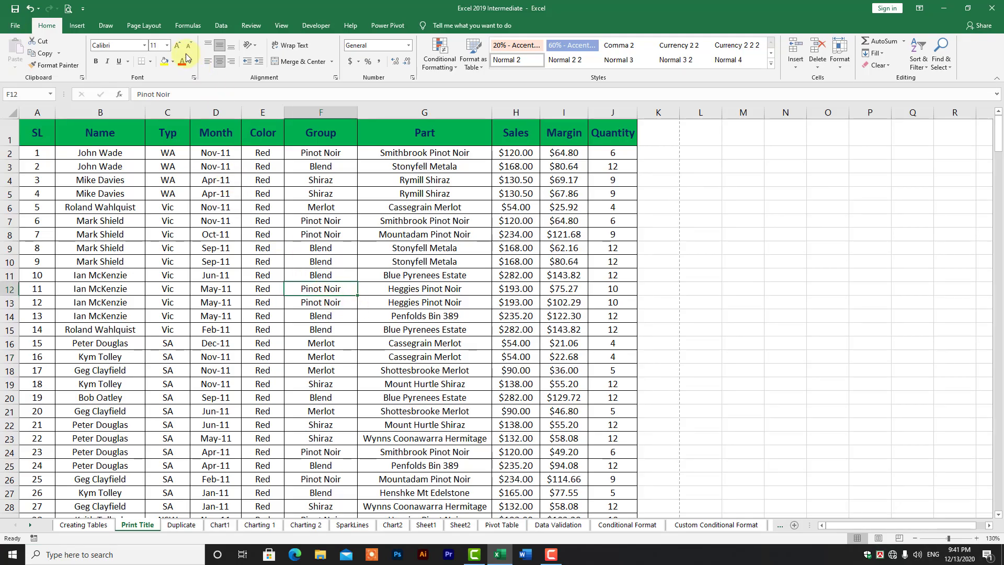
click(145, 25)
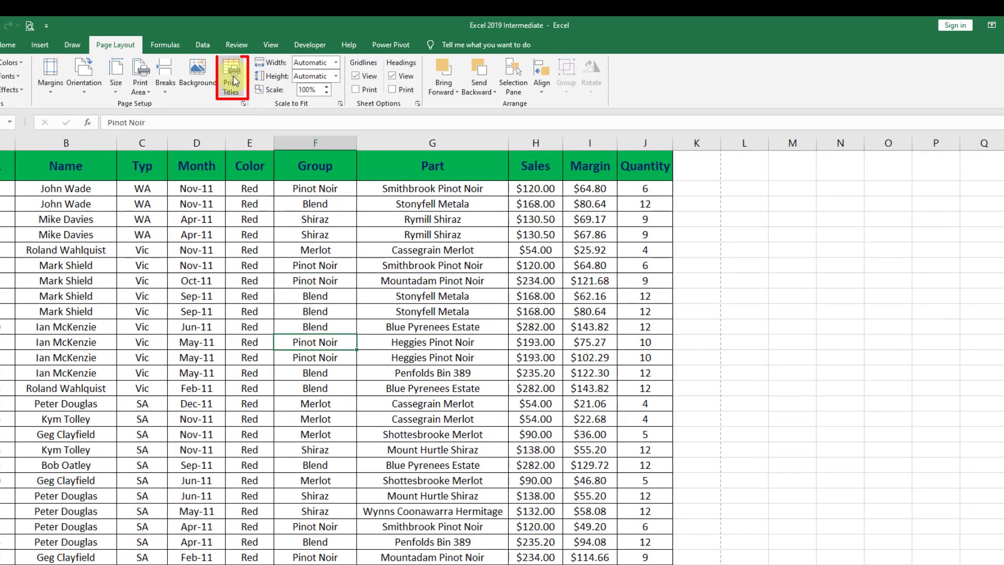
click(233, 78)
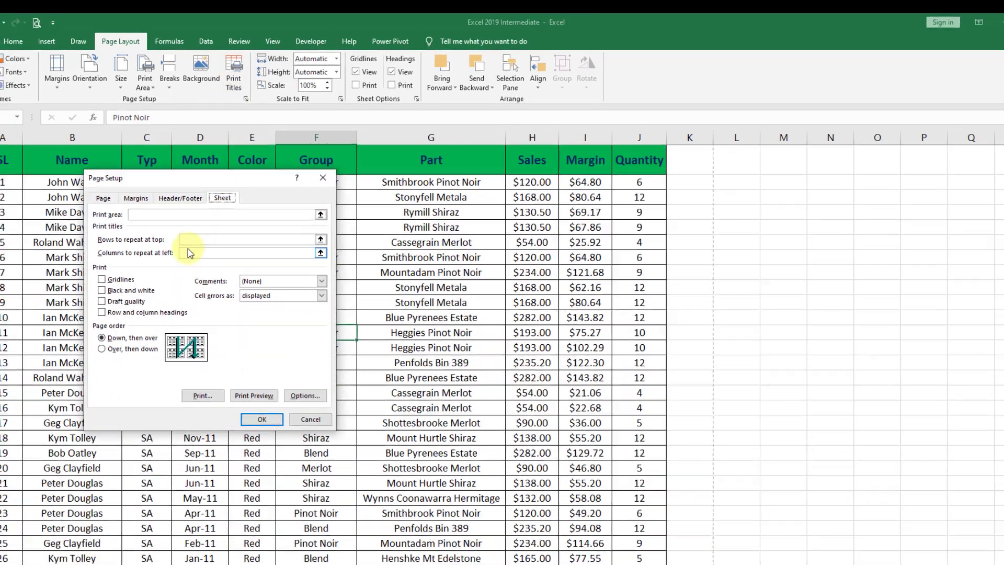
click(189, 239)
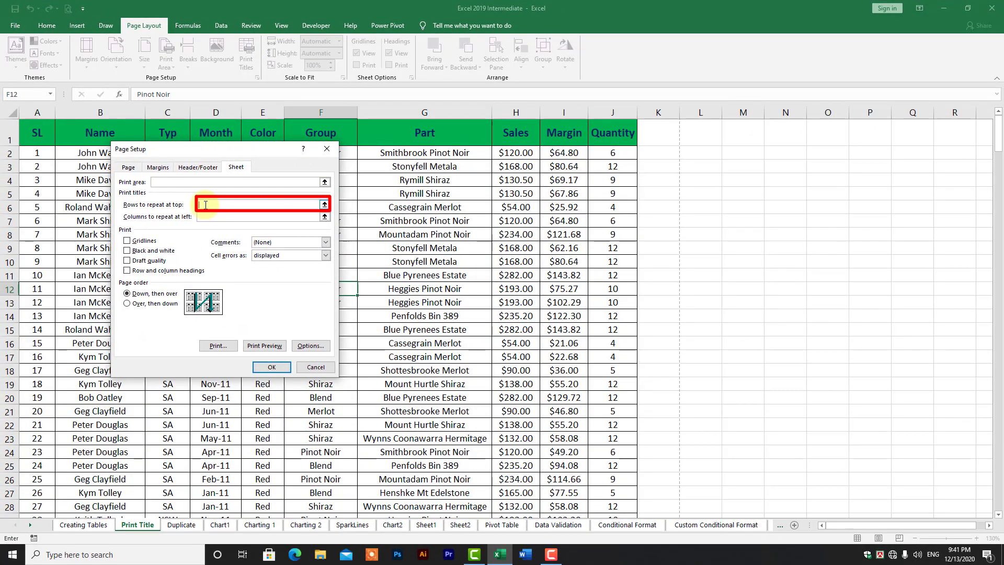
click(6, 141)
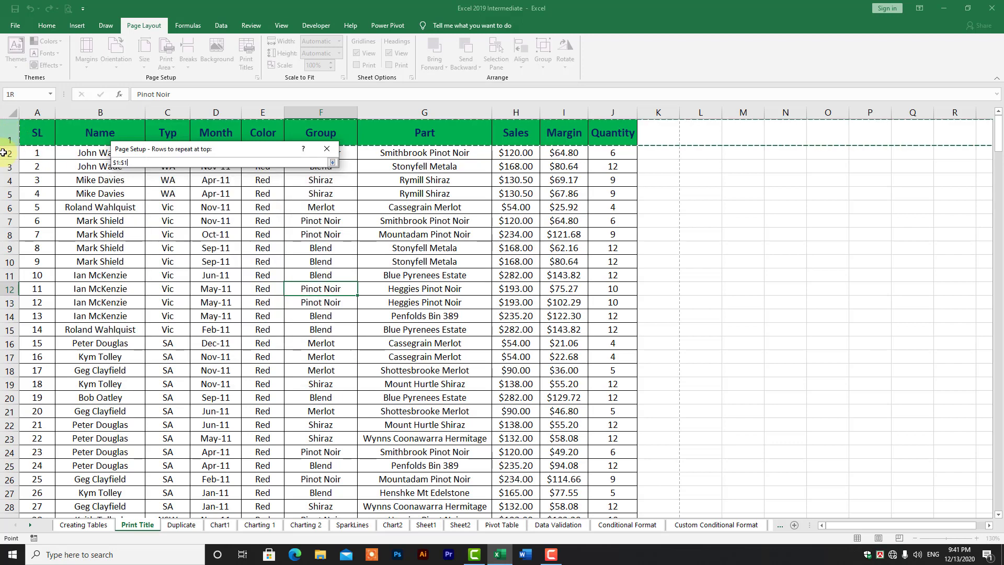
drag(3, 153, 2, 221)
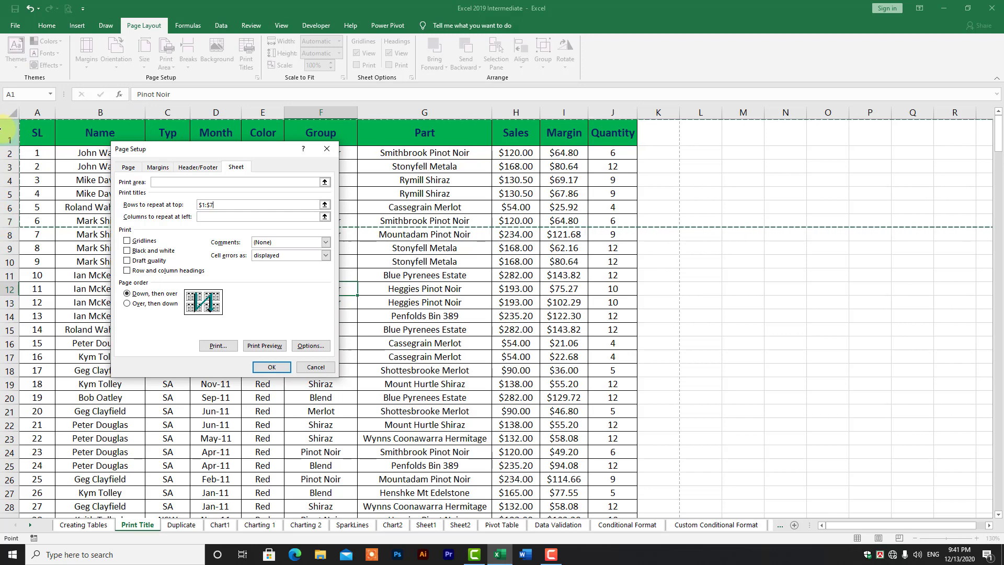
click(3, 129)
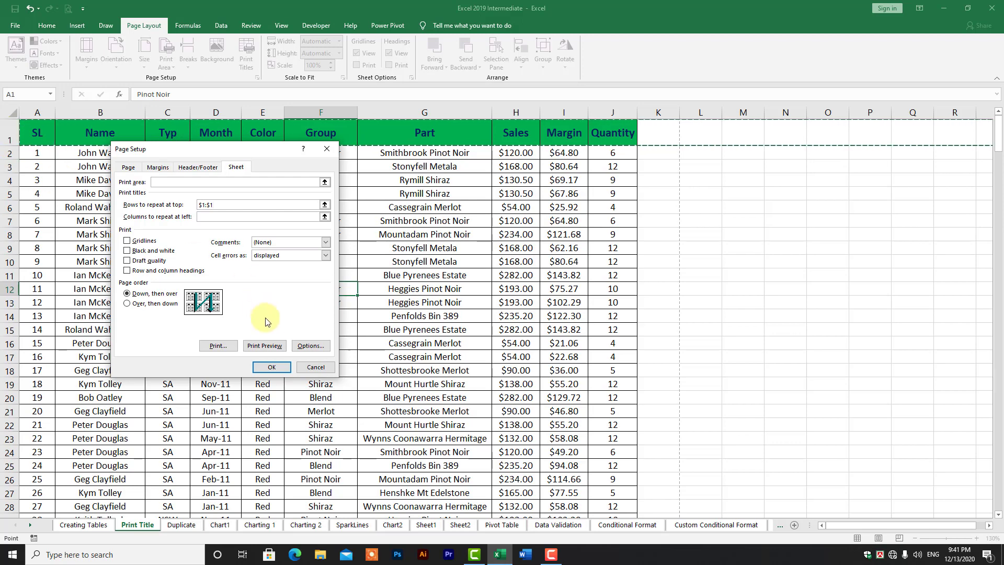
click(270, 368)
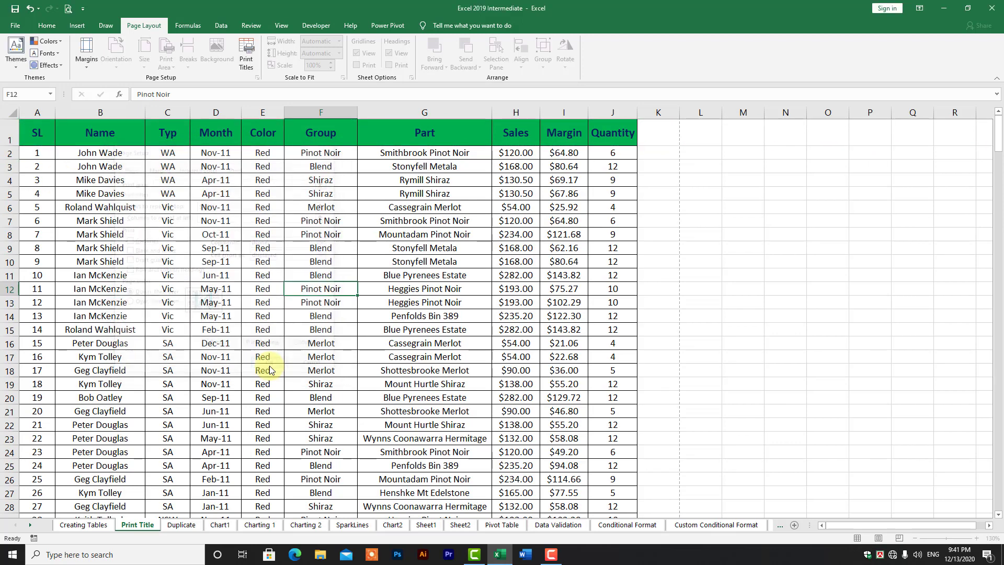
- Reopen Print Preview from the Quick Access Toolbar and page forward to check the repeated header row
click(167, 302)
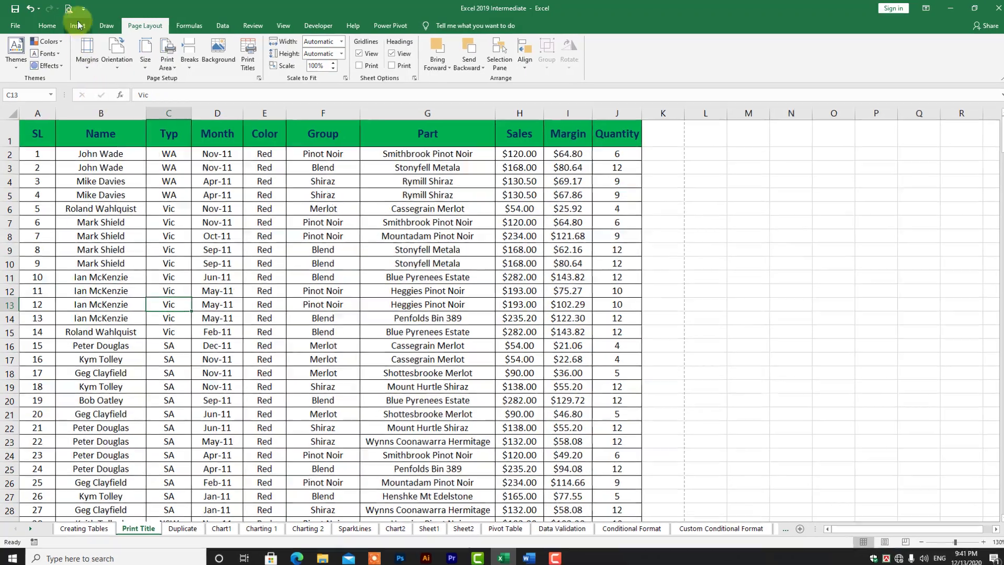
click(76, 11)
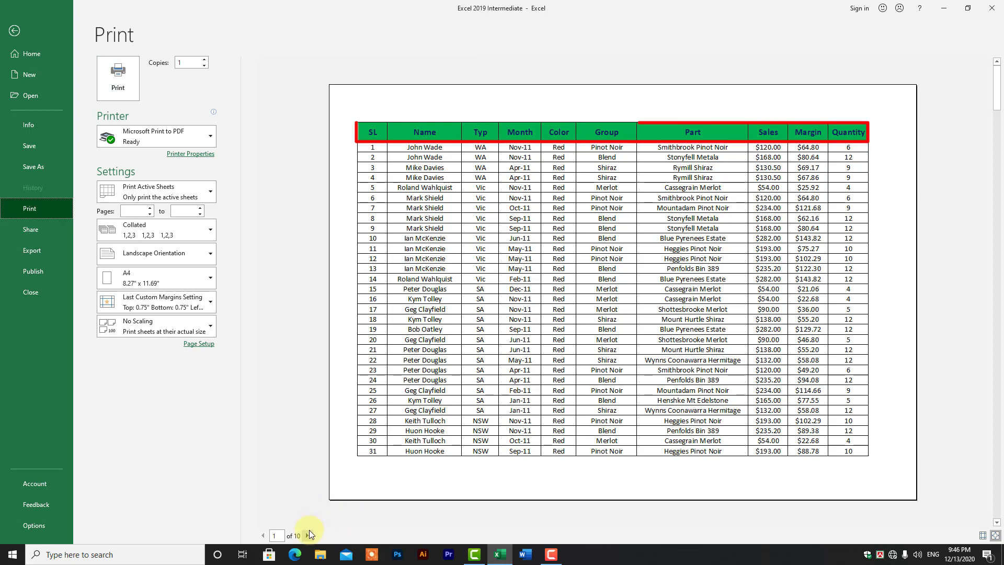
click(309, 531)
click(309, 531)
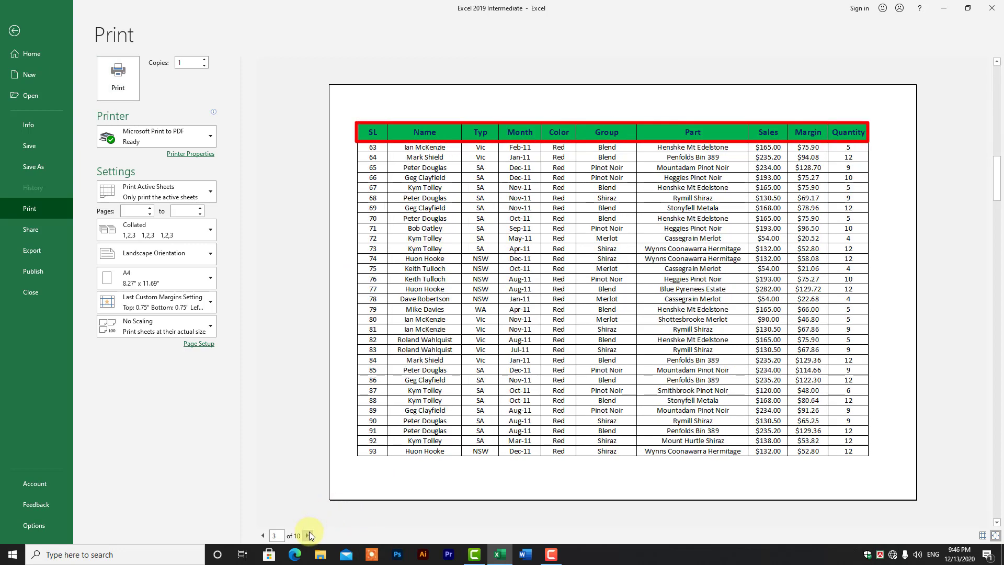
click(309, 532)
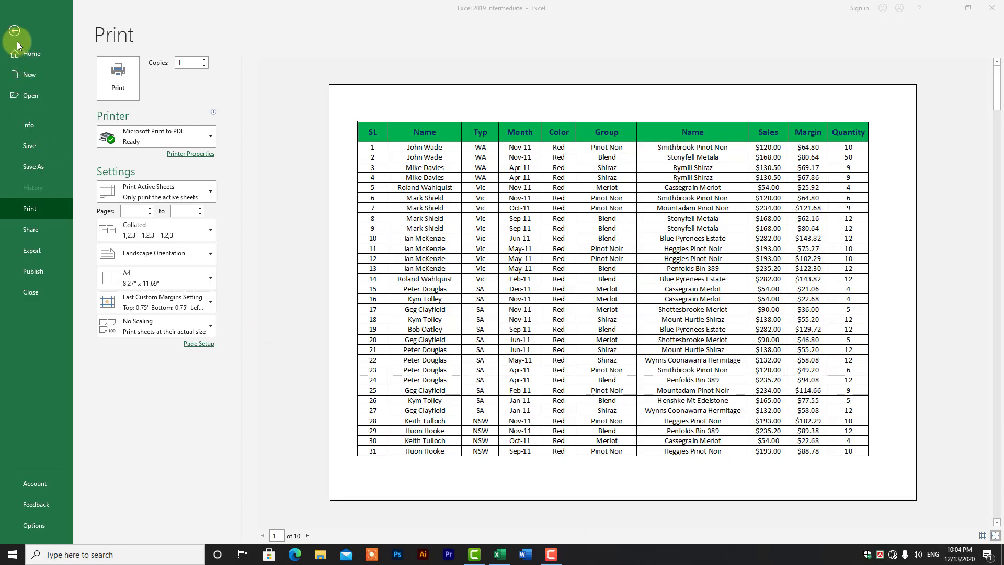
click(17, 42)
- Leave the print preview and switch to the Duplicate sheet's Name and SL cells
click(14, 32)
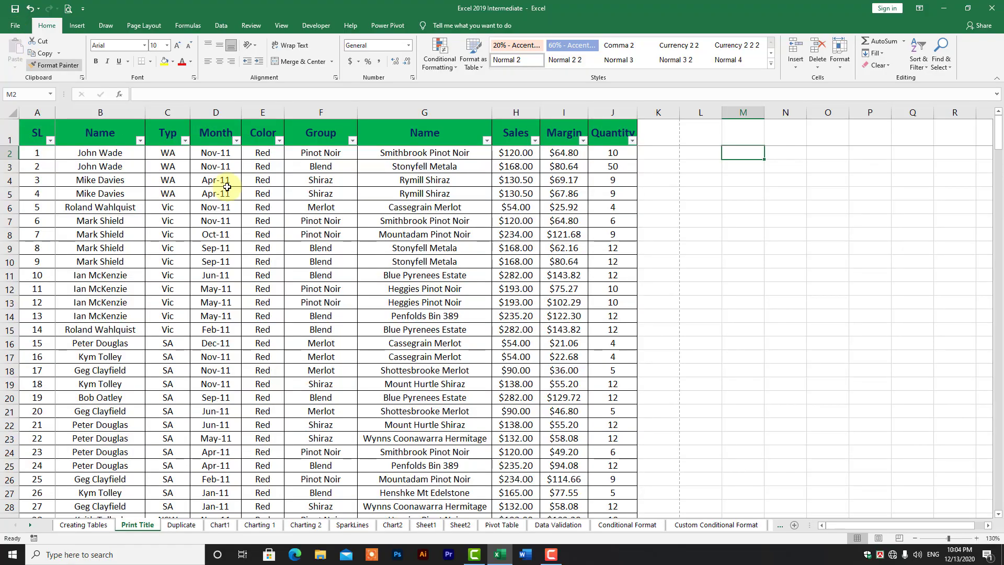
click(372, 345)
click(193, 523)
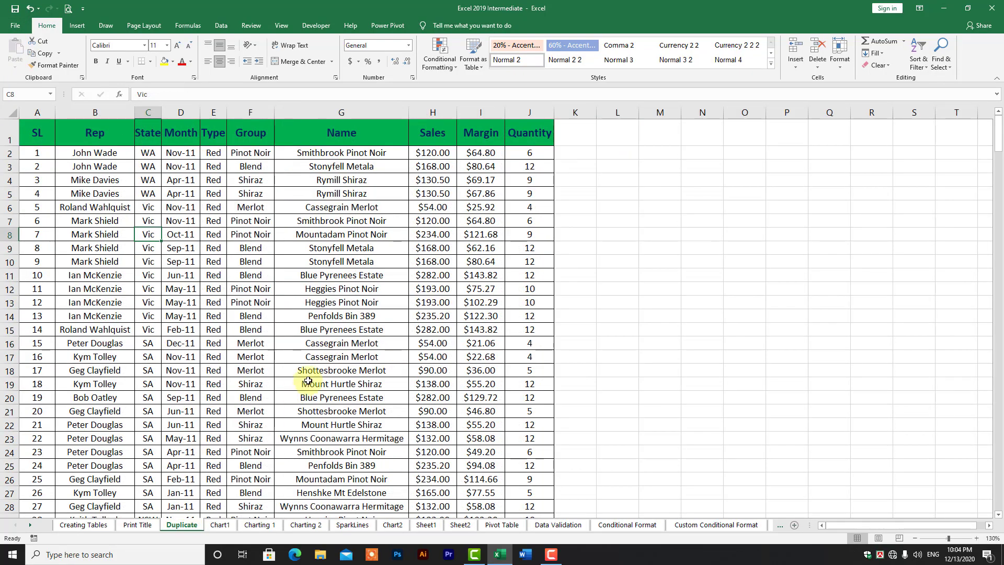
click(340, 173)
click(338, 153)
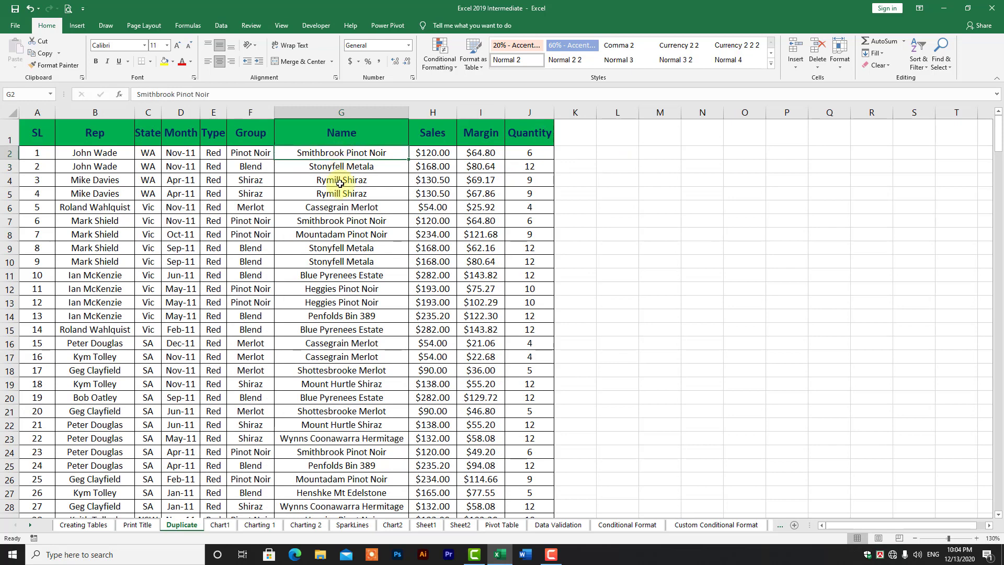
click(340, 207)
click(31, 152)
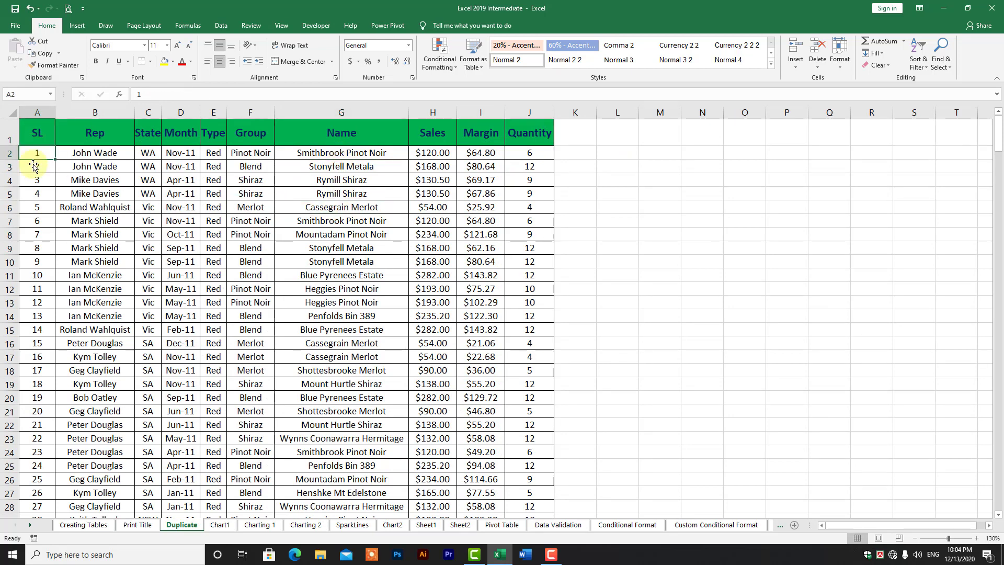
click(31, 235)
click(31, 303)
- Select the SL column from heading A1 down to its last entry with Ctrl+Shift+Down
click(37, 131)
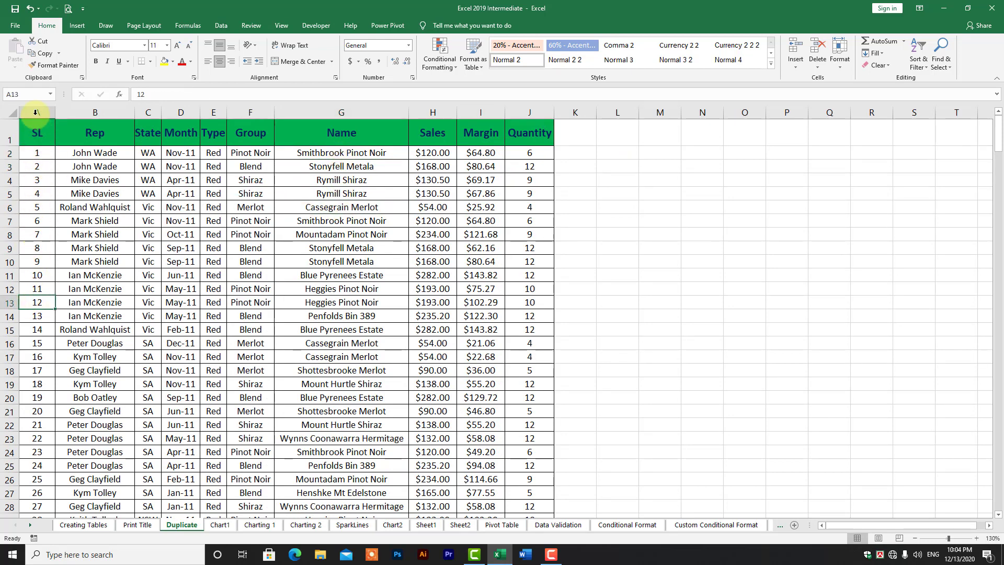
key(ctrl+shift+Down)
click(34, 206)
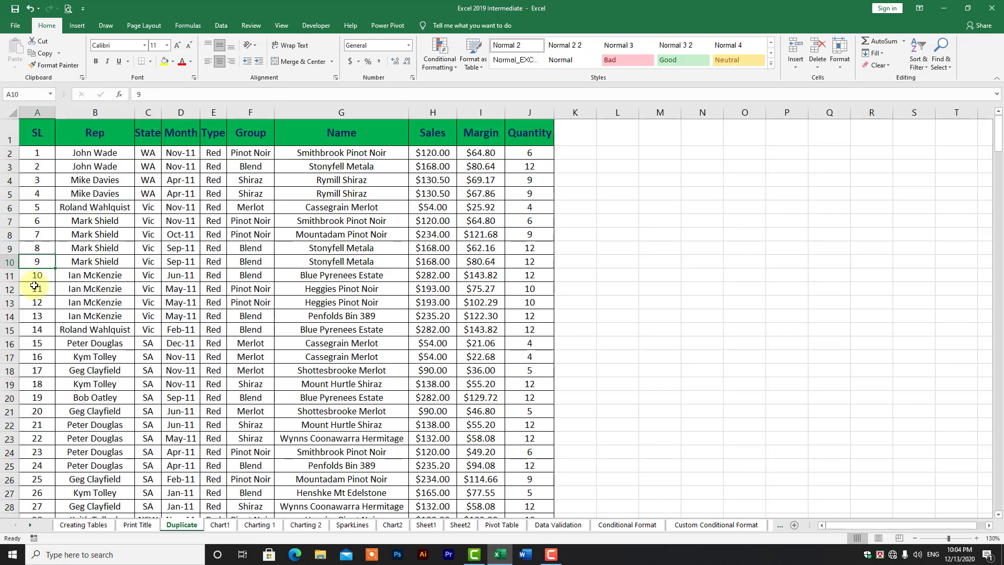
click(35, 257)
click(37, 133)
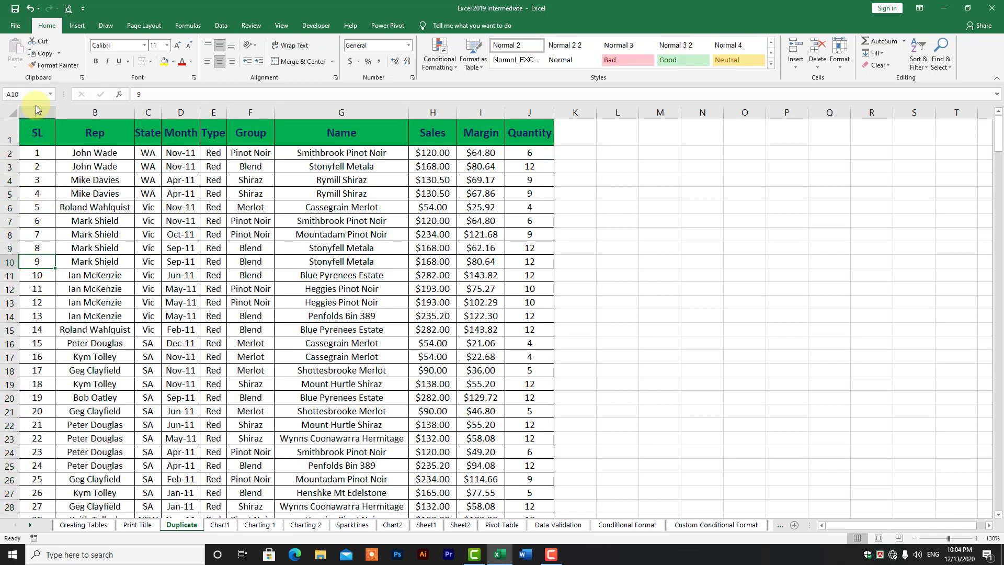
key(ctrl+shift+Down)
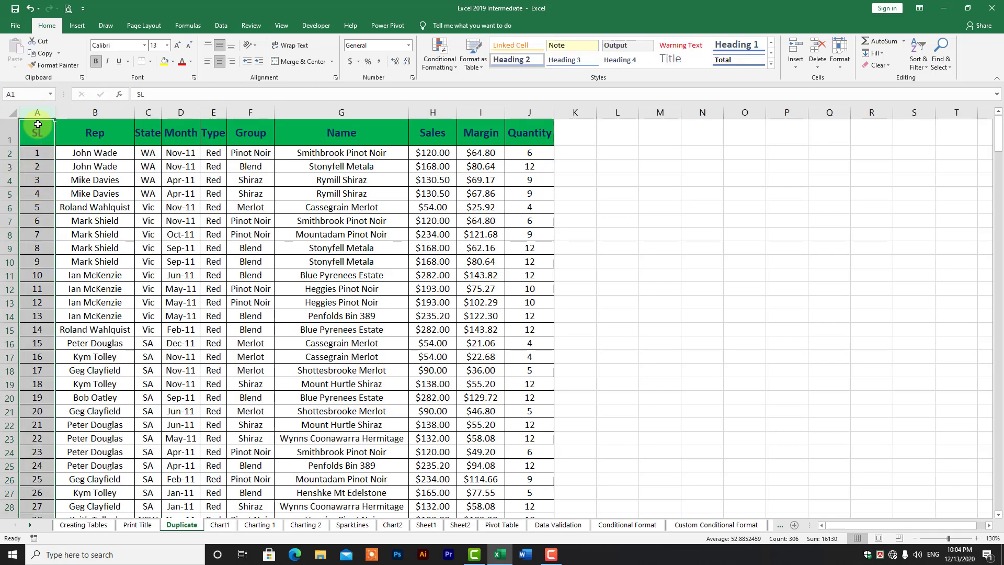
click(32, 181)
click(37, 126)
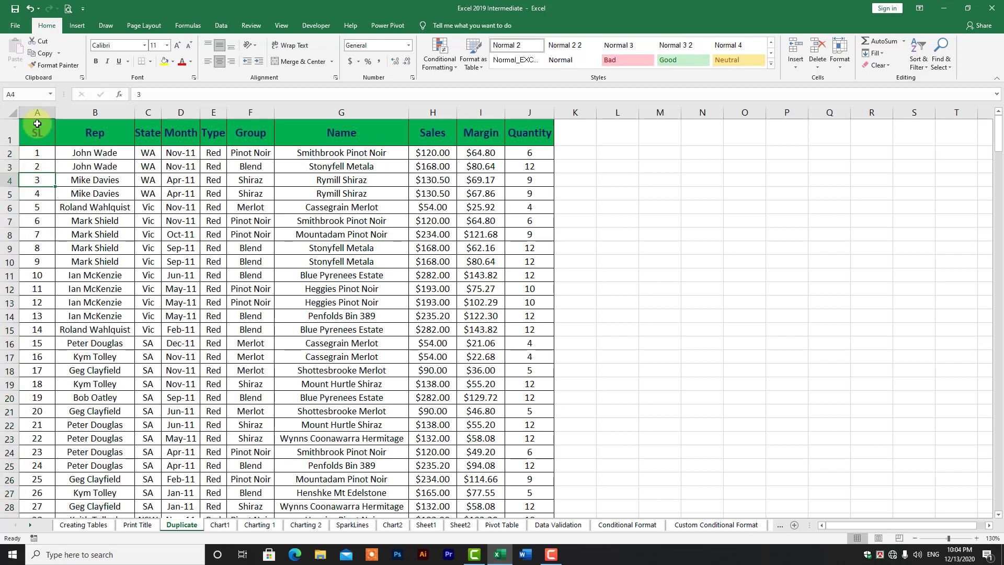
key(ctrl+shift+Down)
click(78, 288)
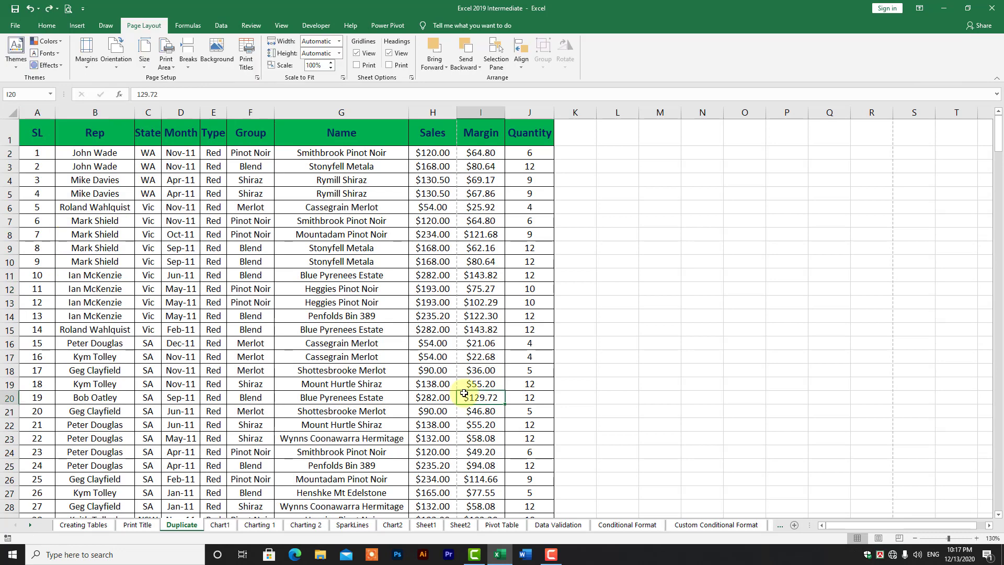
- Reselect the SL entries, then select the entire column A
click(32, 131)
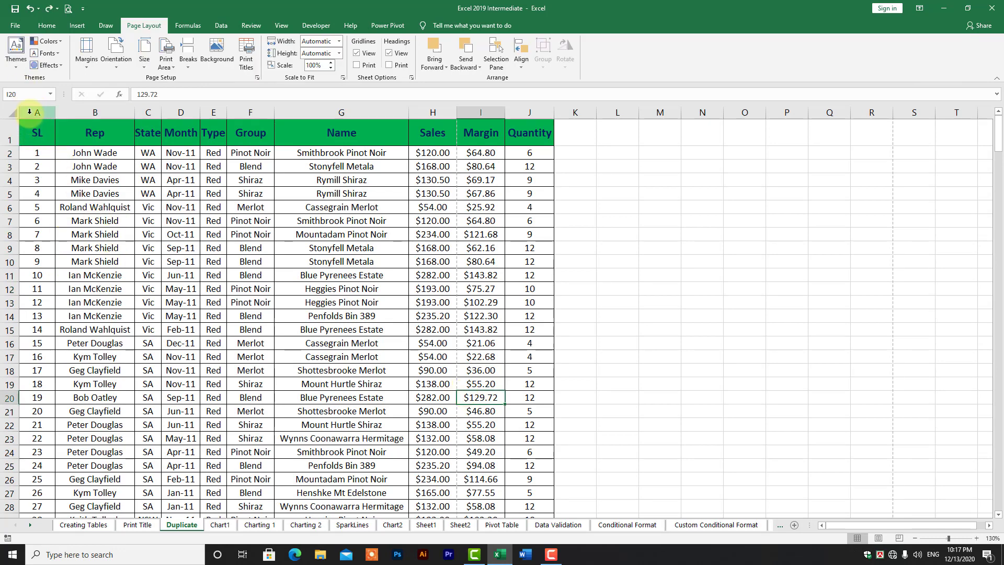
key(ctrl+shift+Down)
click(4, 153)
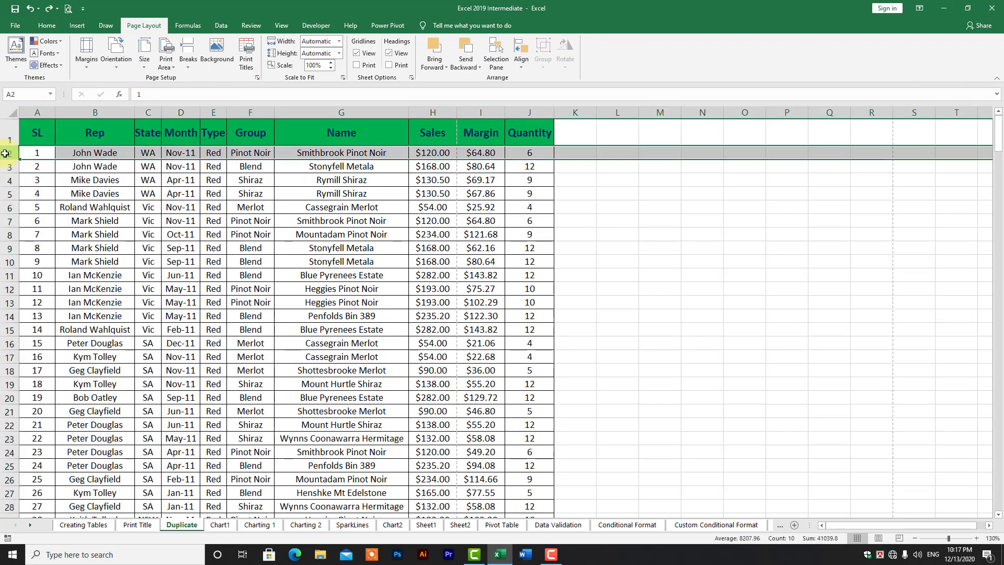
click(39, 248)
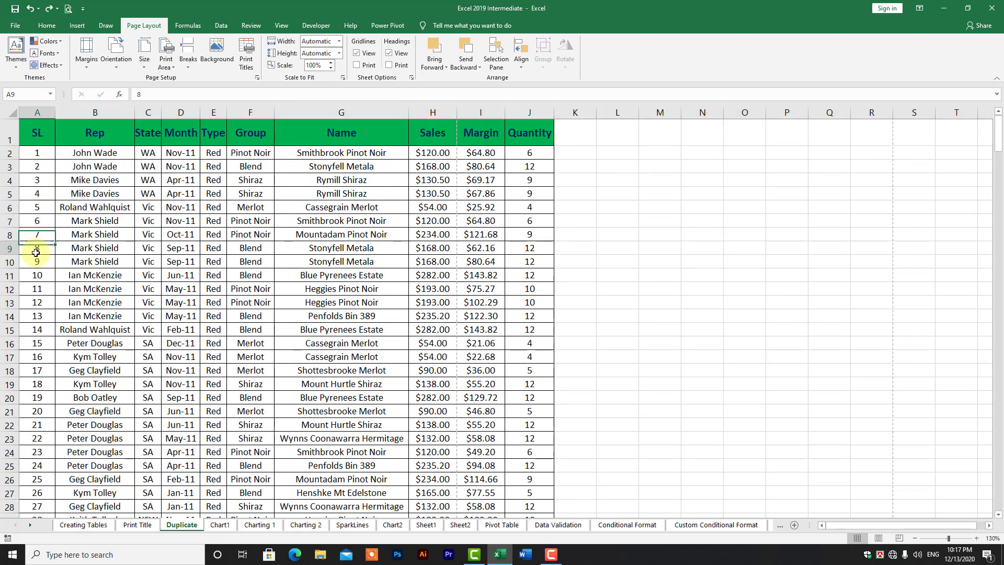
click(35, 108)
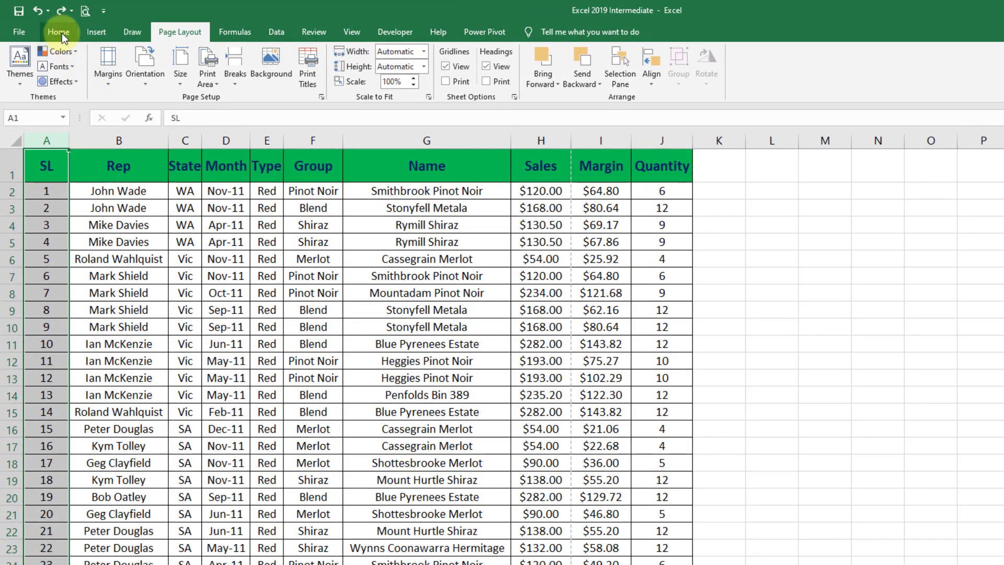
- Apply Duplicate Values highlighting with Light Red Fill with Dark Red Text to column A
click(58, 31)
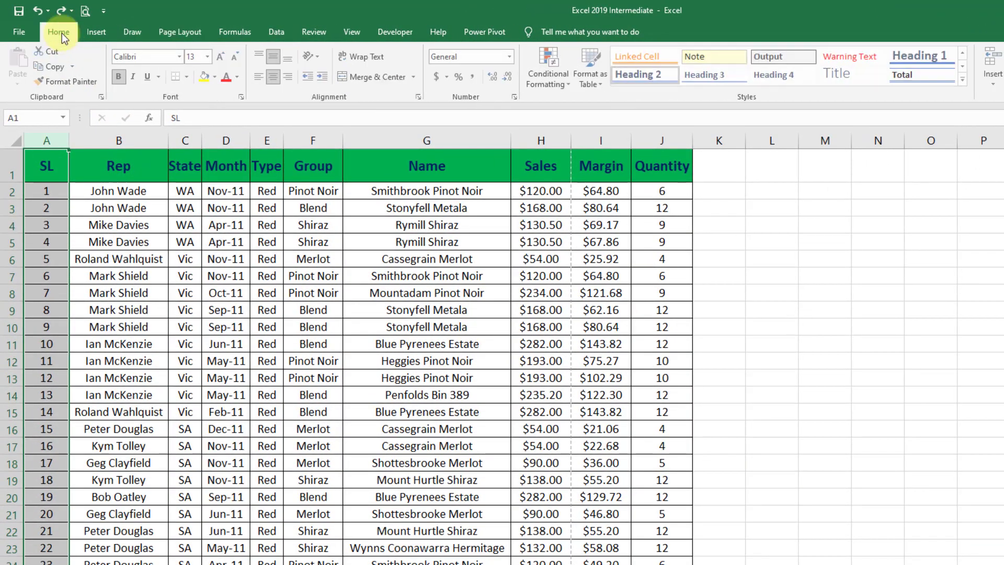
click(543, 71)
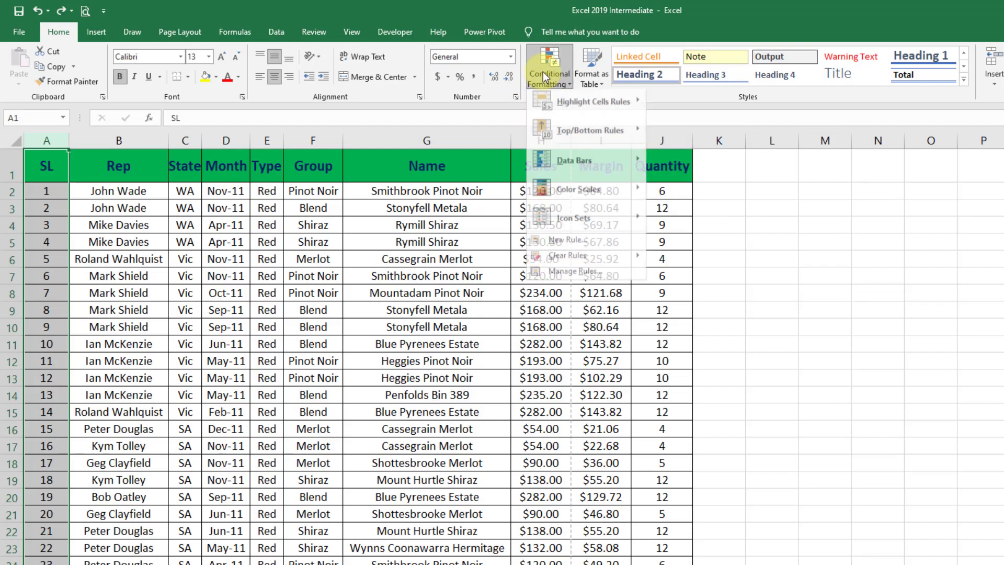
mouse_move(470, 84)
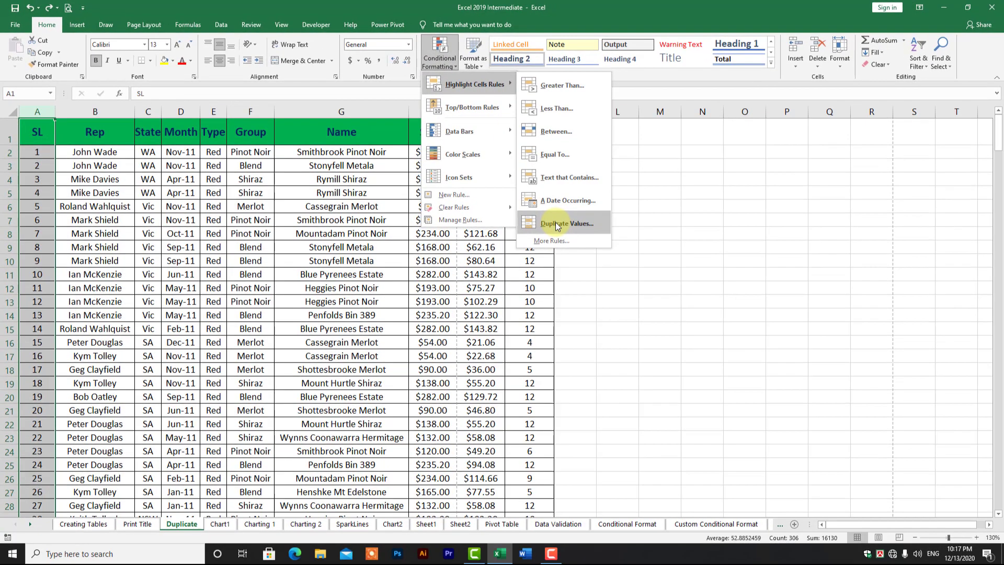
click(555, 224)
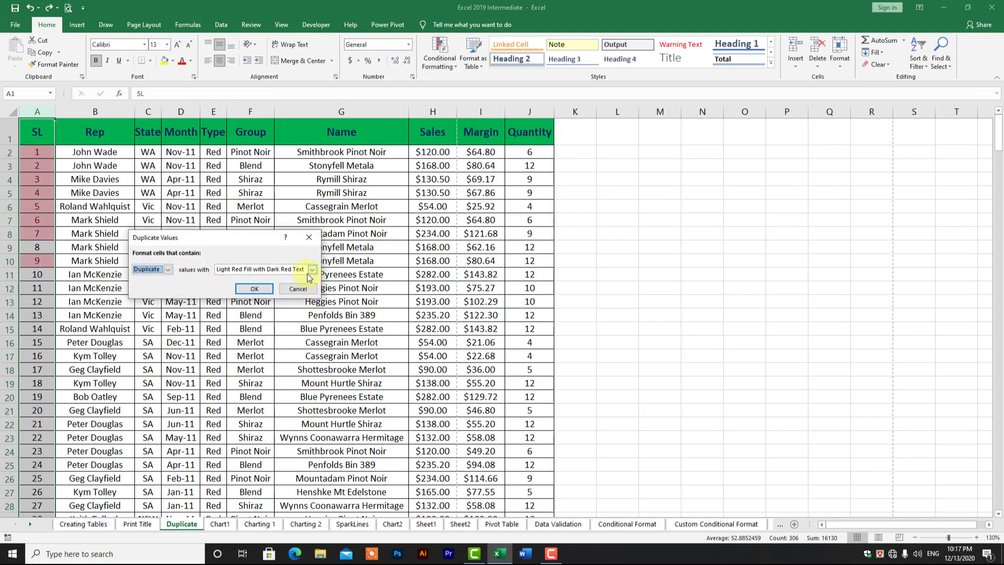
click(259, 289)
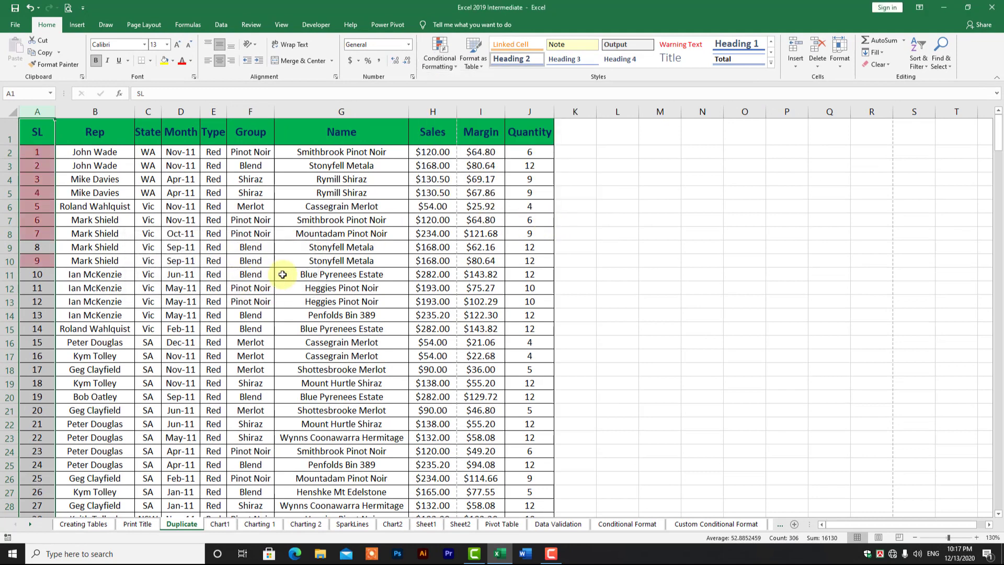
- Select cells A5 to A7 and A10 and scroll to review the highlighted duplicates
click(32, 152)
drag(31, 192, 31, 219)
click(37, 261)
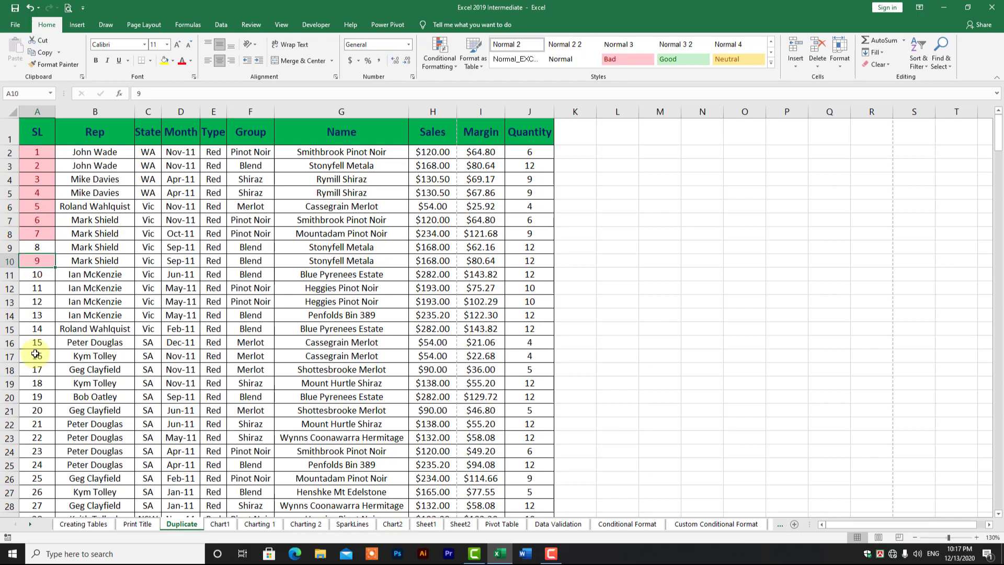
scroll(36, 353, down, 8)
scroll(35, 360, down, 6)
scroll(35, 359, up, 12)
scroll(35, 359, up, 3)
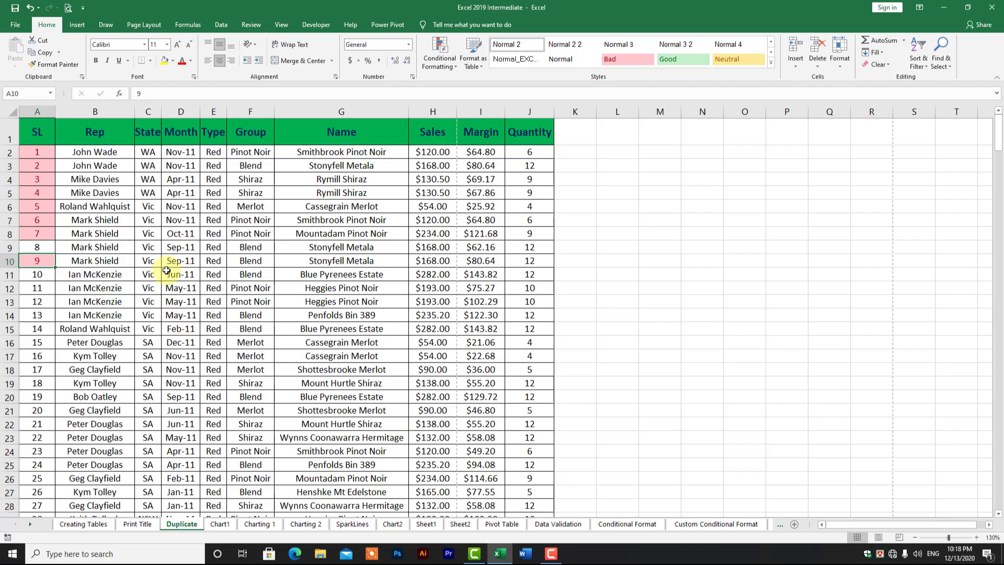
- Select column A and run Data > Remove Duplicates, continuing with the current selection only
click(41, 111)
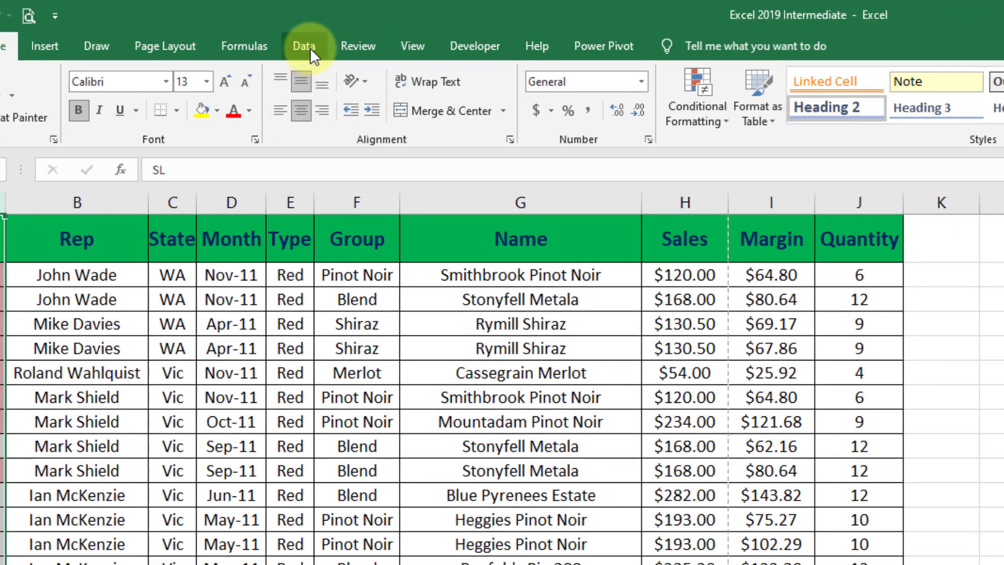
click(309, 48)
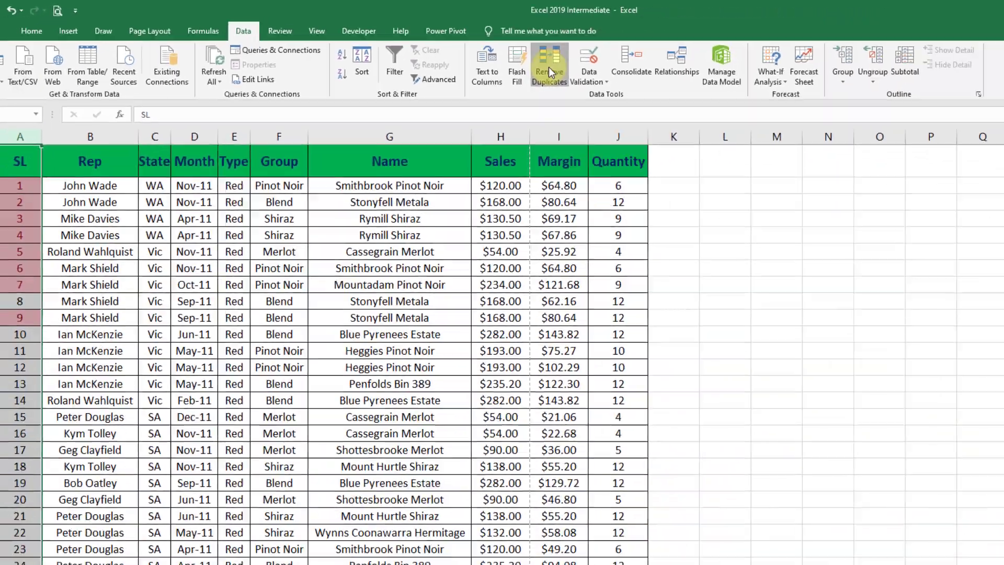
click(459, 73)
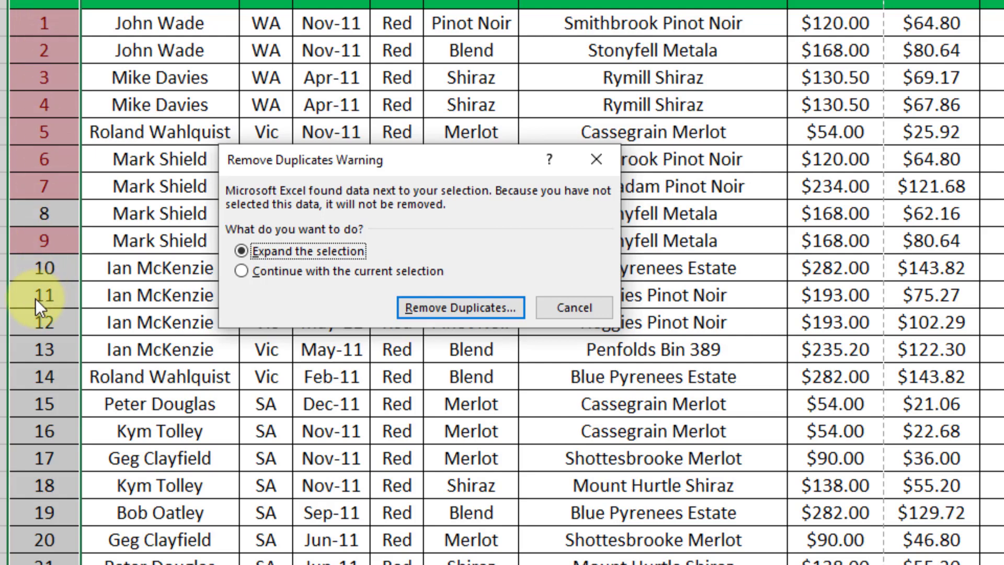
click(240, 271)
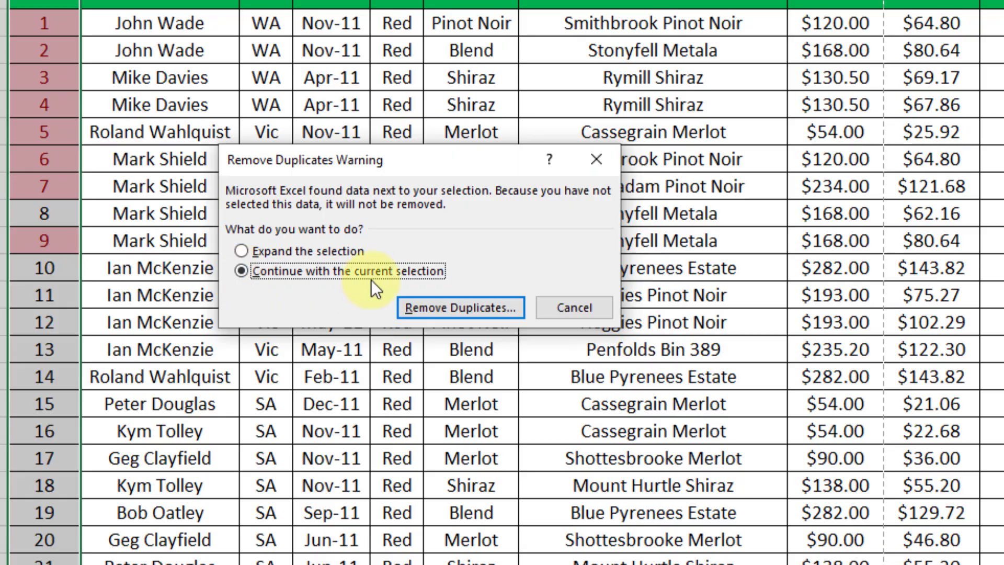
click(419, 312)
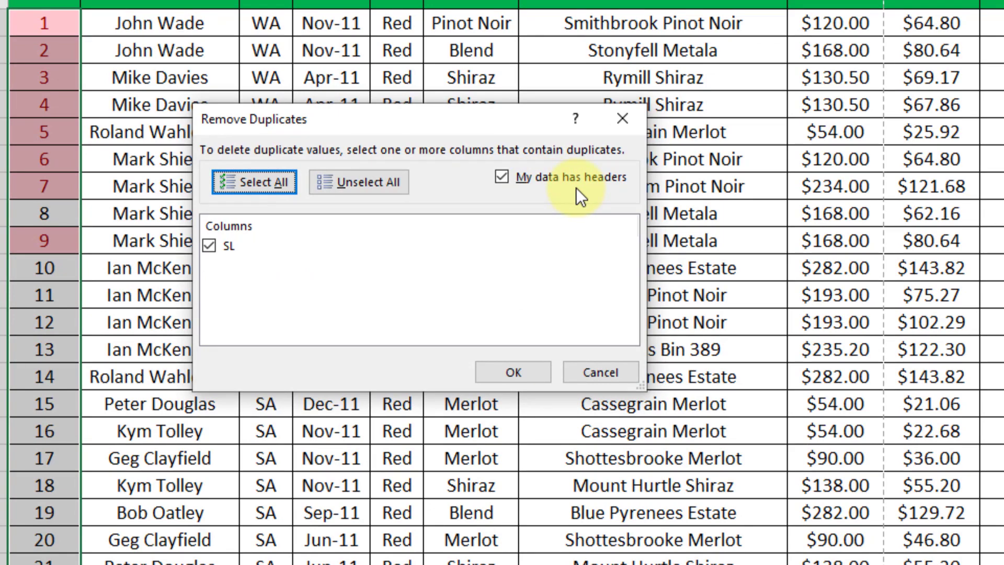
- Keep My data has headers checked, remove the SL duplicates, and dismiss the summary message
click(500, 178)
click(501, 176)
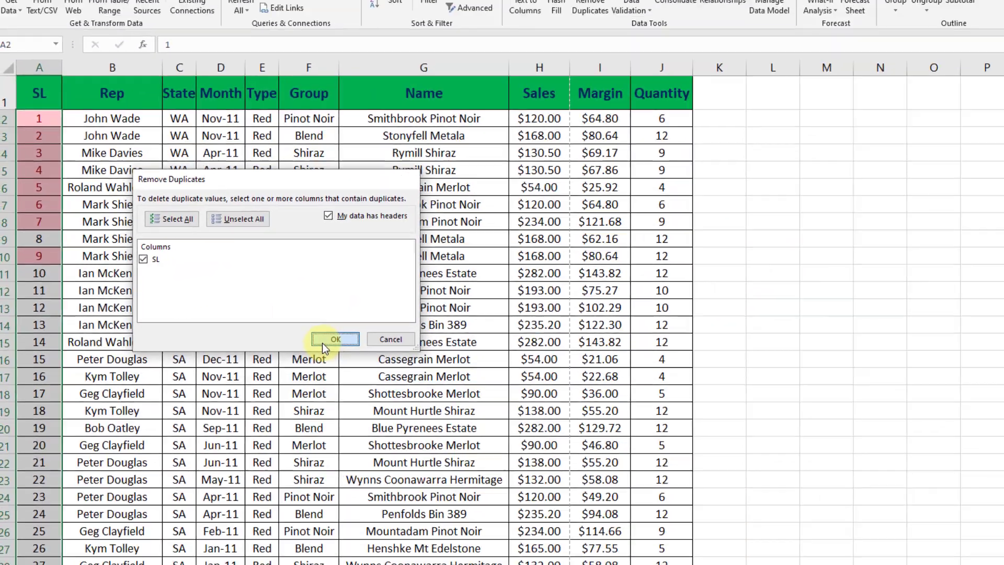
click(452, 369)
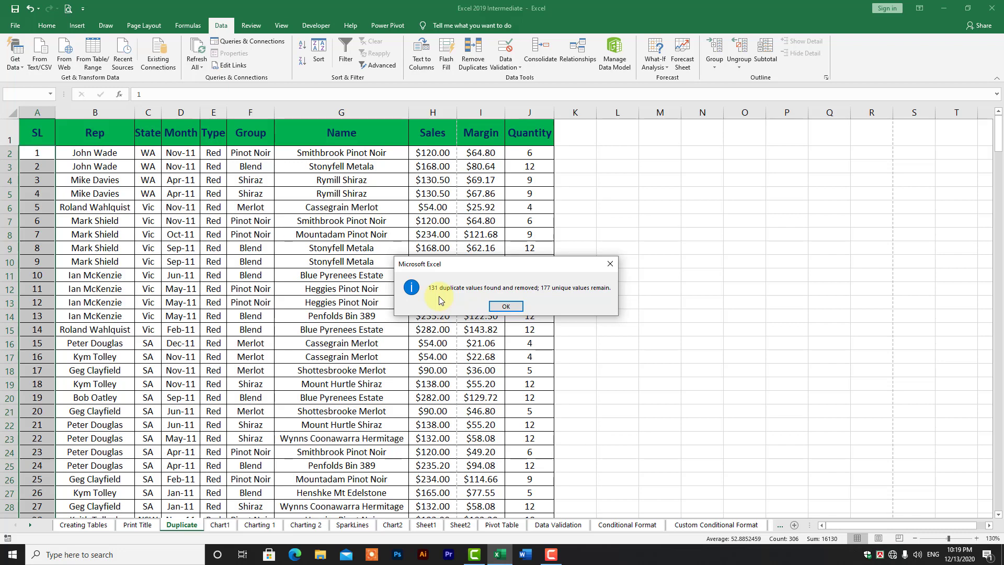
click(504, 311)
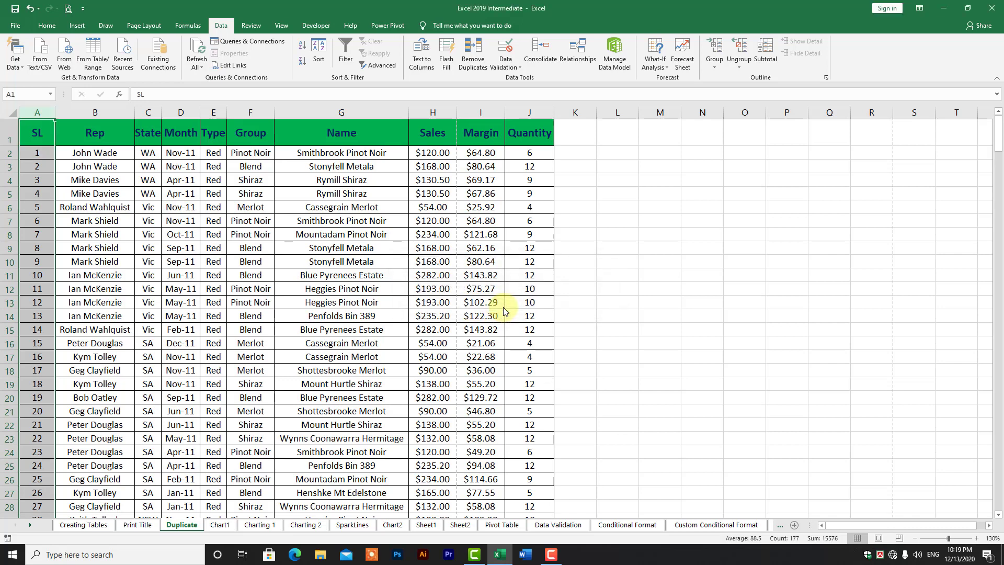
click(35, 193)
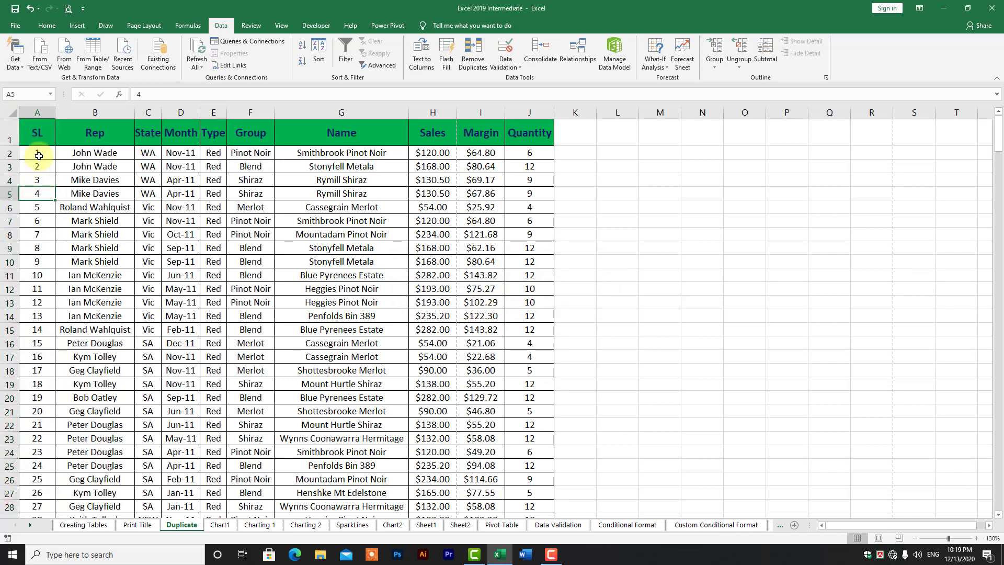
click(39, 152)
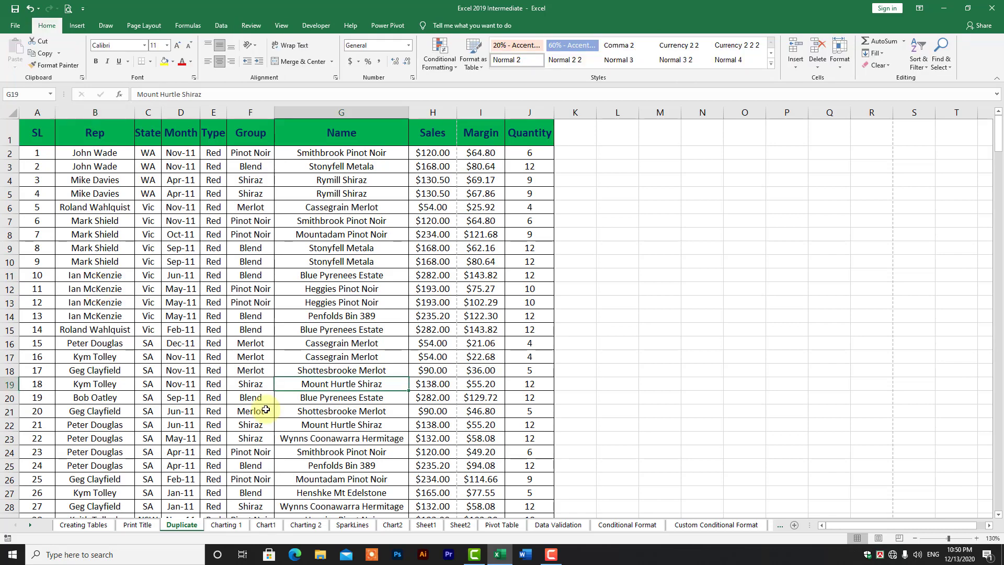
click(266, 410)
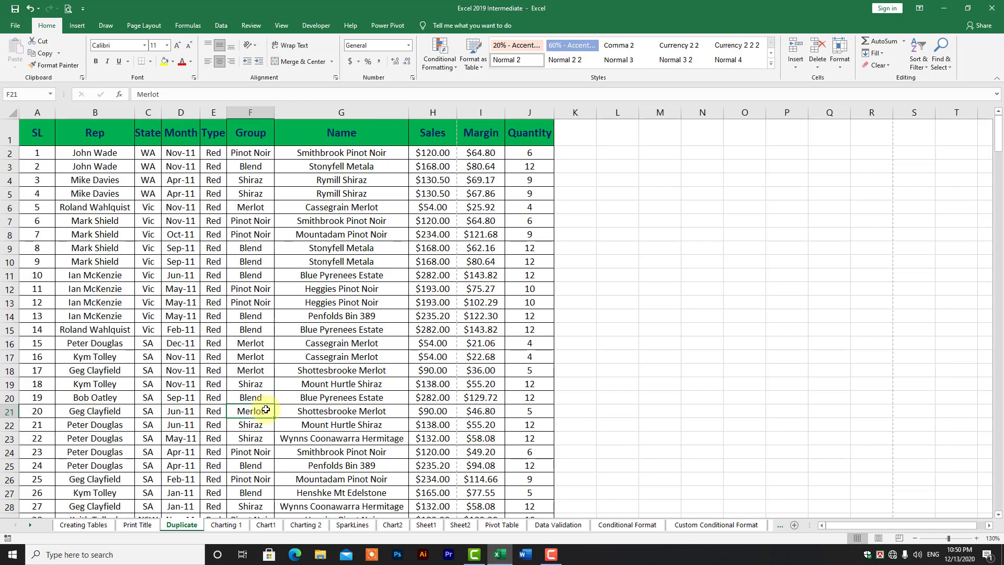
click(225, 525)
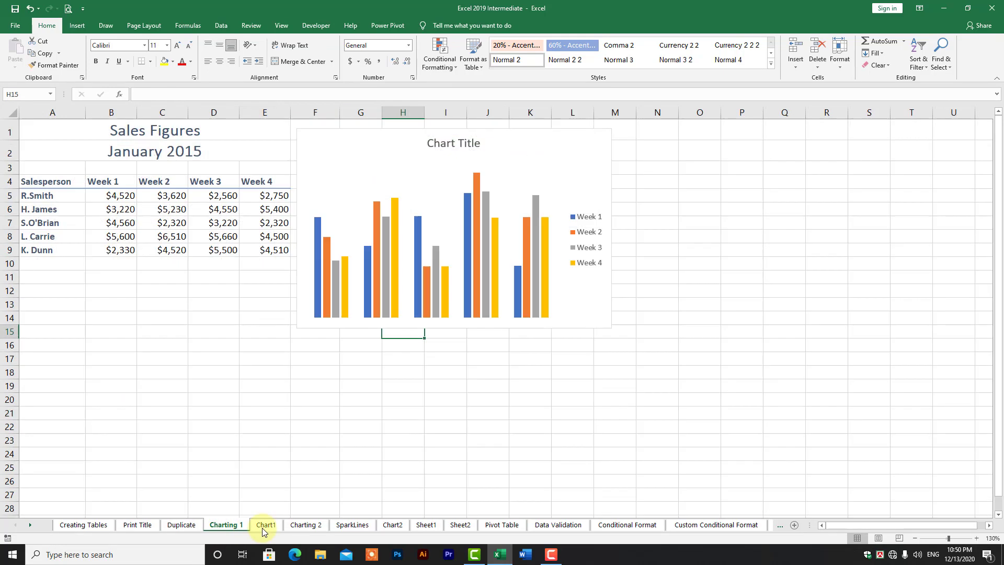
click(265, 525)
click(306, 525)
click(351, 525)
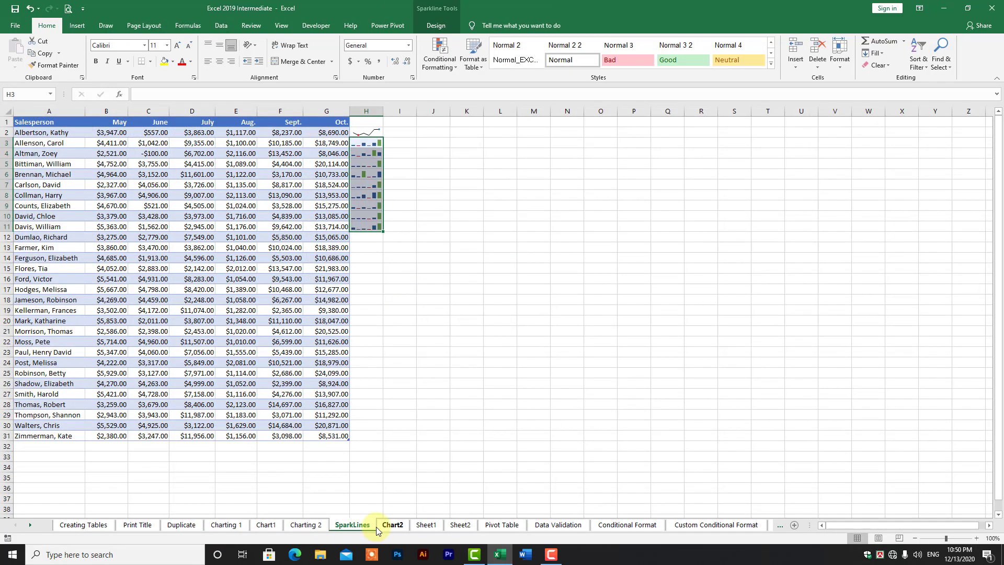
click(390, 525)
click(429, 526)
click(456, 526)
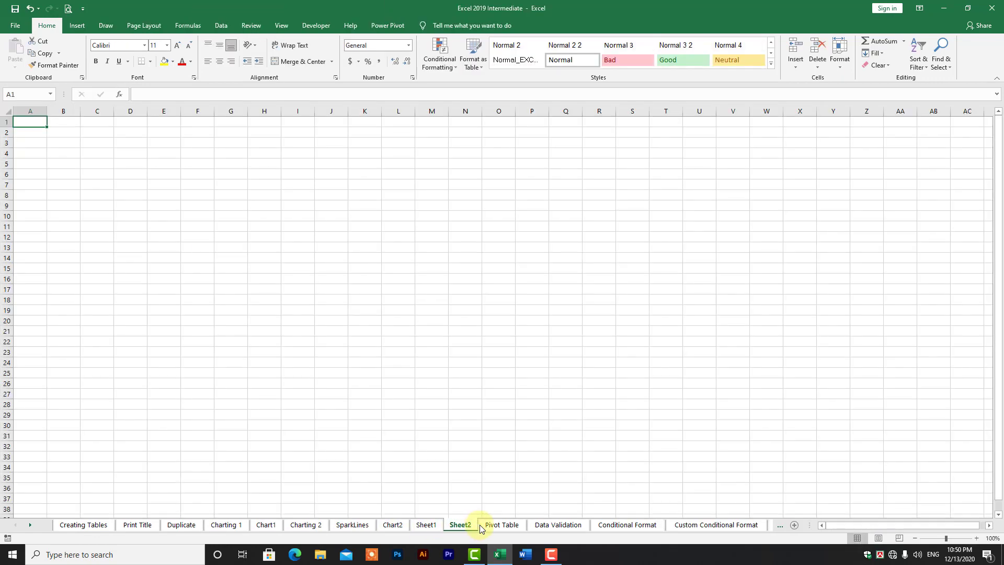
click(504, 525)
click(554, 525)
click(625, 525)
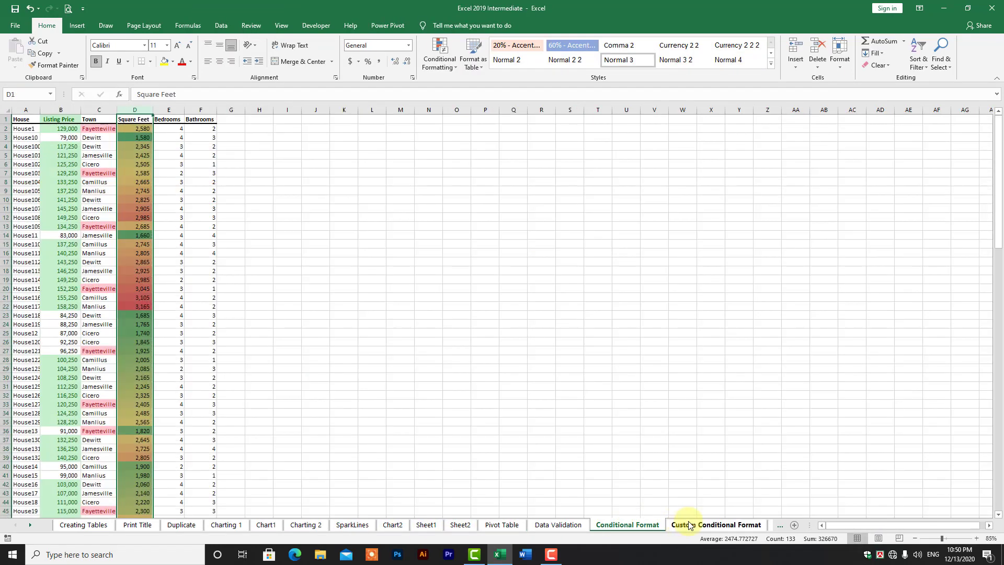
click(672, 525)
click(646, 525)
click(551, 526)
click(509, 526)
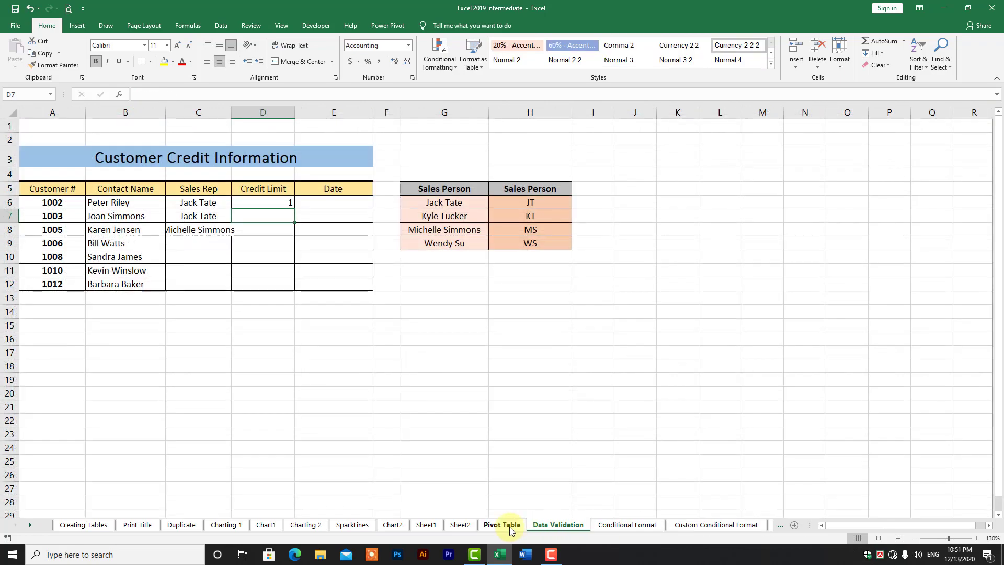
click(452, 528)
click(413, 528)
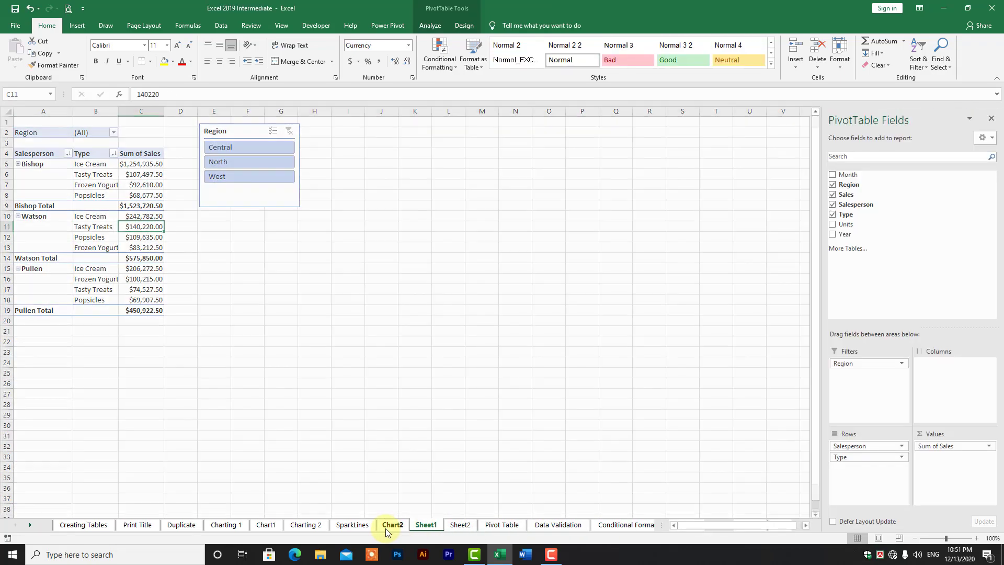
click(385, 529)
click(337, 528)
click(303, 529)
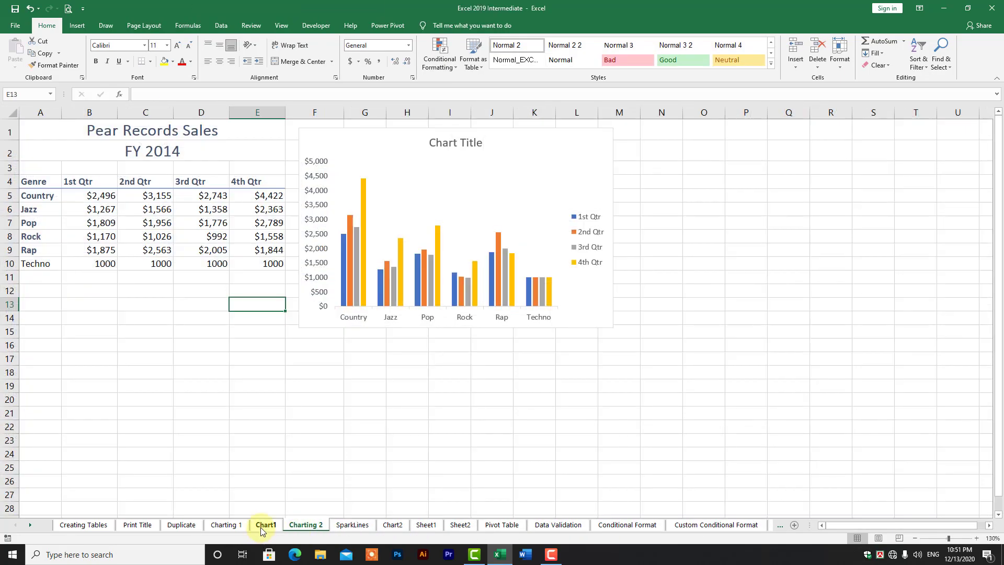
click(263, 525)
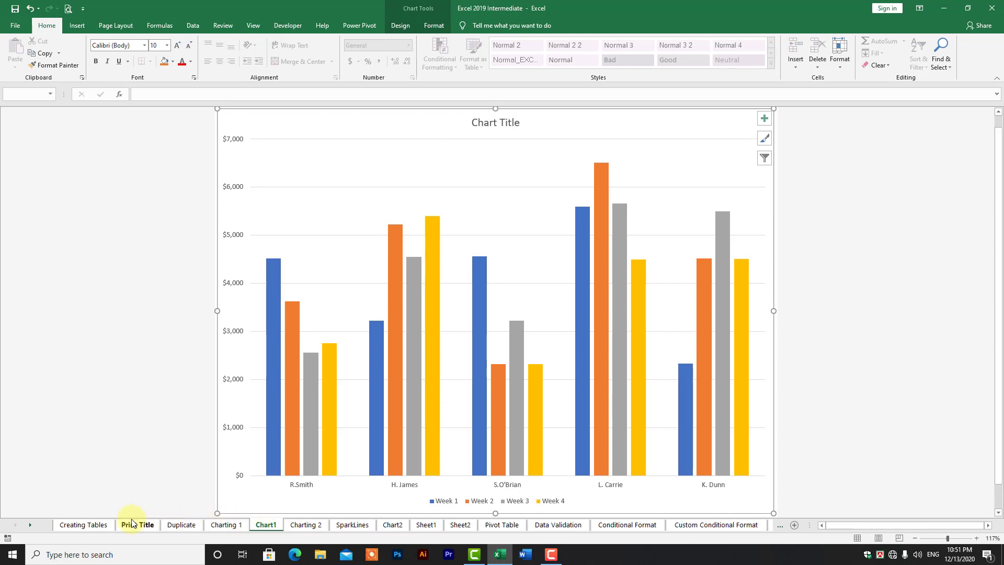
click(190, 525)
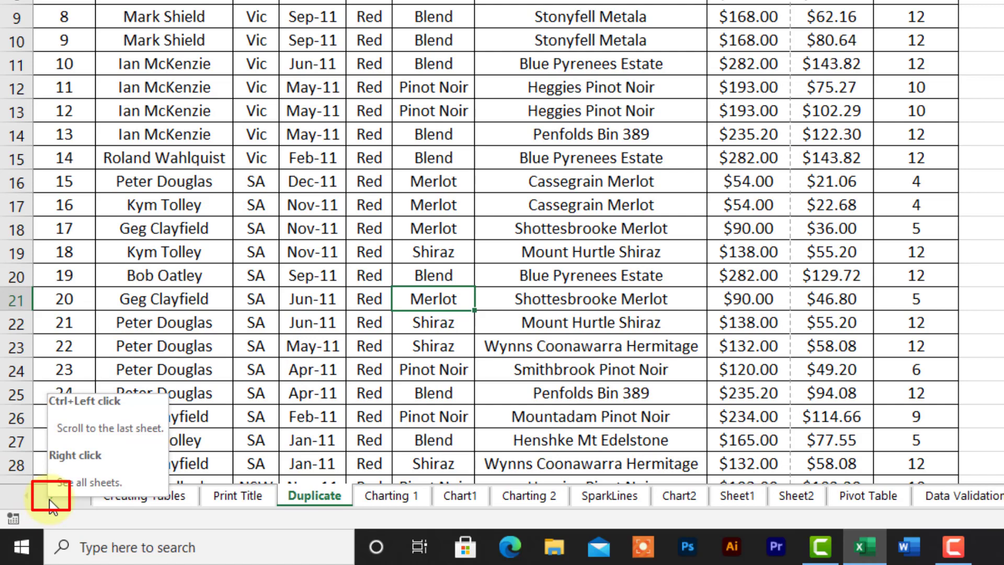
- Activate the Pivot Table sheet from the sheet-navigation list of all sheets
right_click(53, 506)
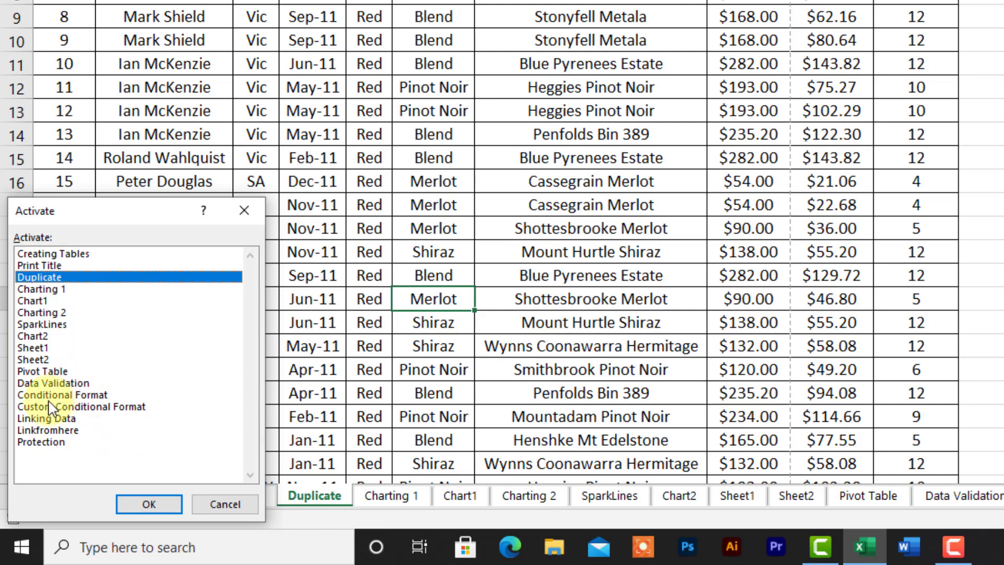
click(45, 371)
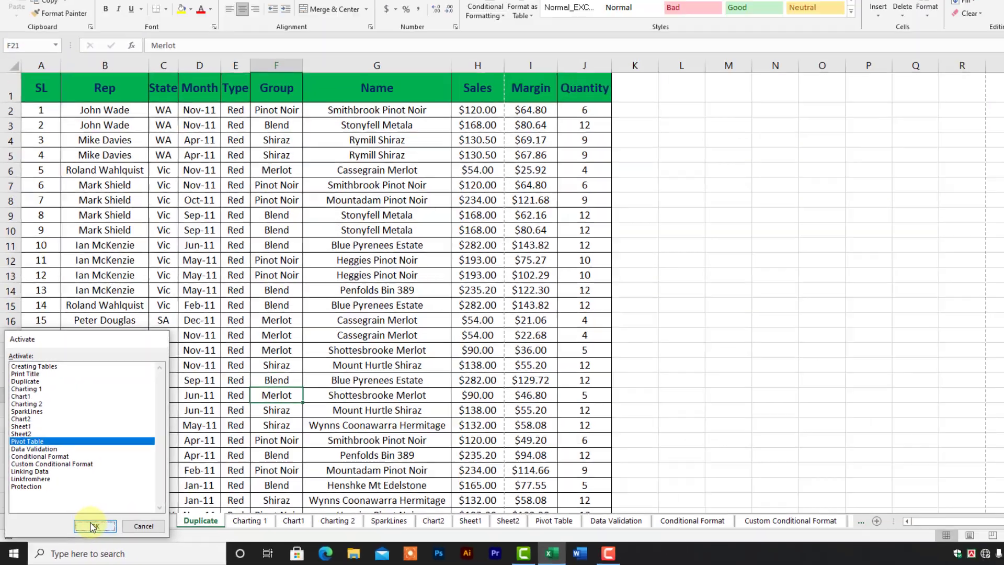
click(93, 525)
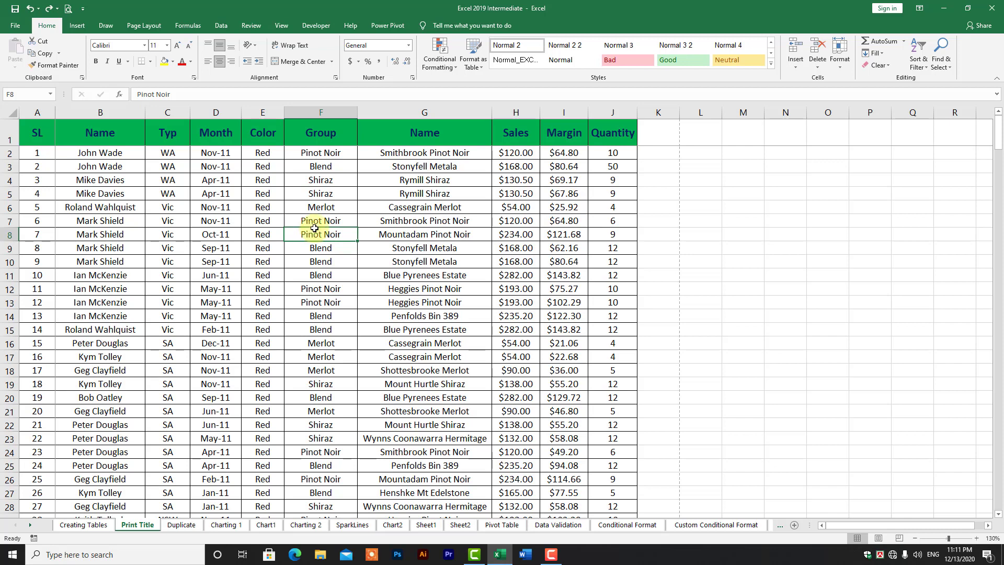
click(317, 127)
key(ctrl+shift+Down)
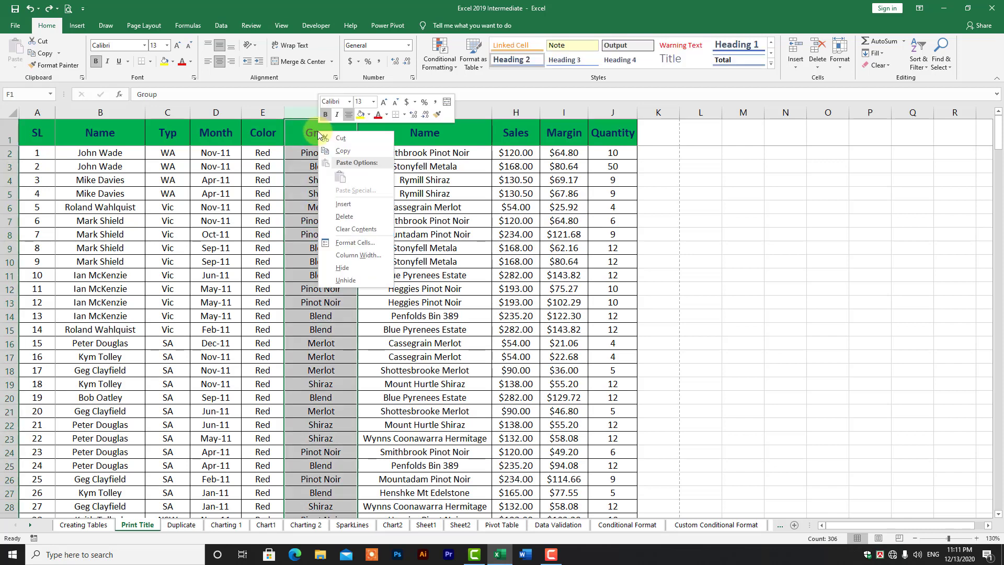
right_click(317, 132)
click(343, 203)
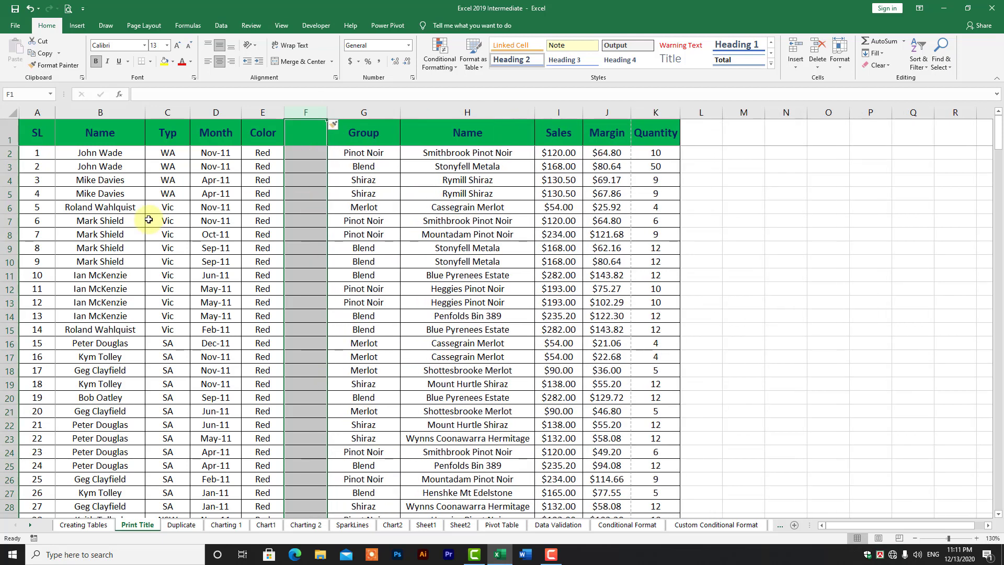
click(168, 221)
click(8, 207)
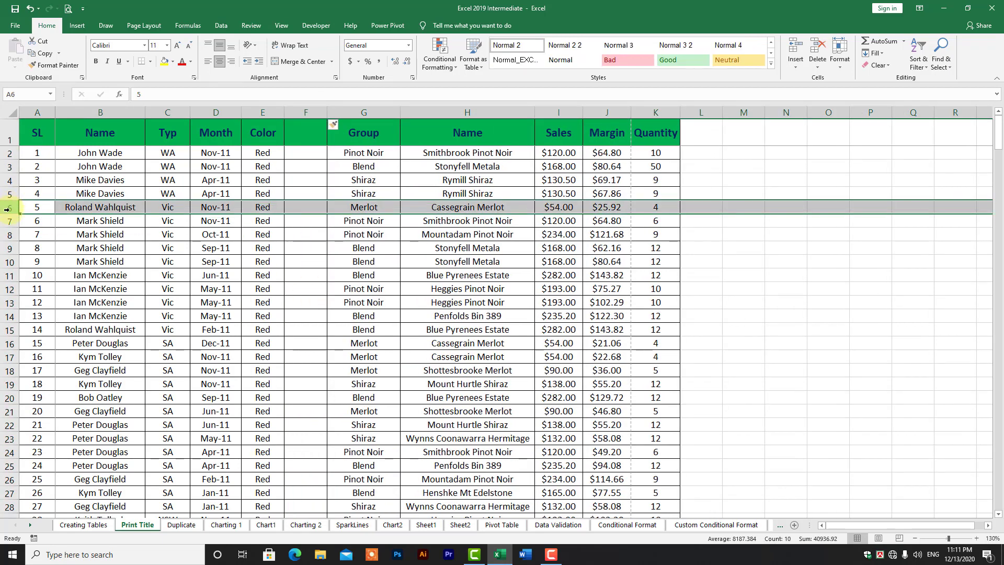
right_click(8, 207)
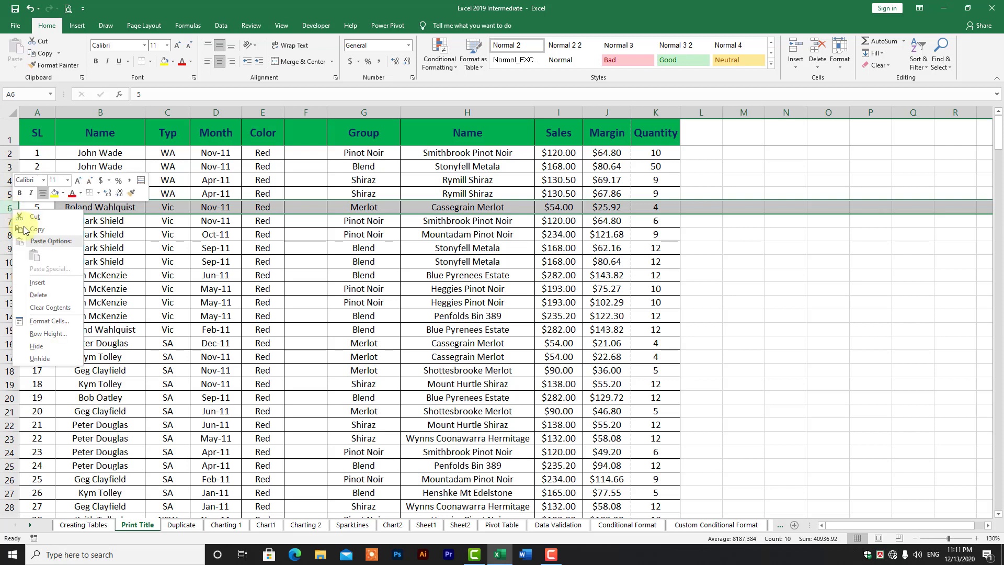
click(34, 281)
click(152, 275)
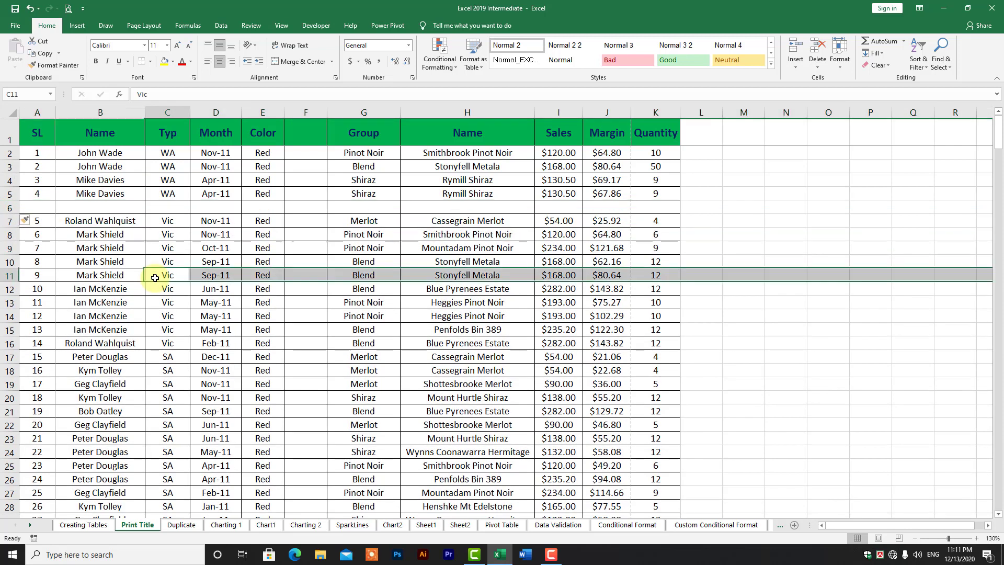
click(298, 112)
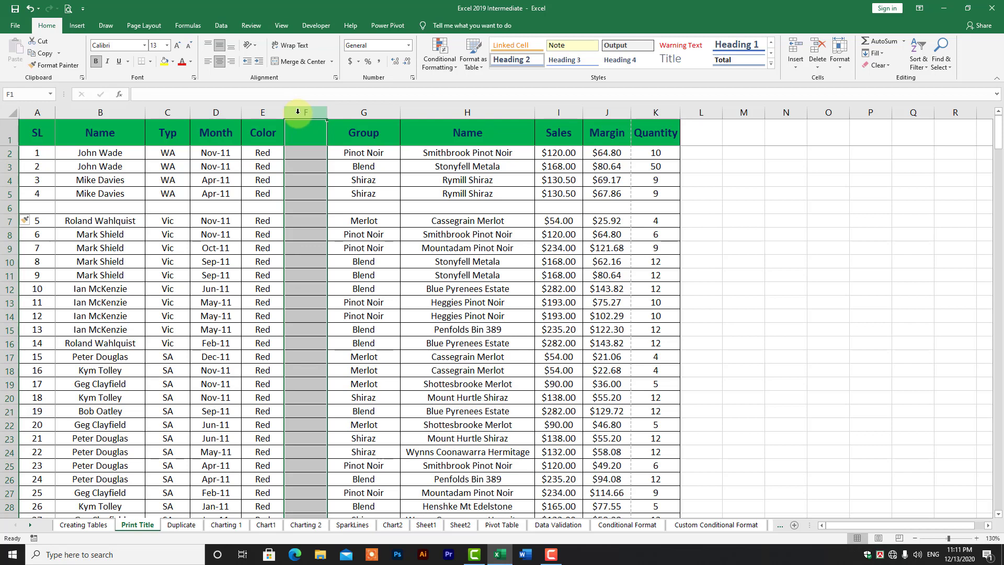
key(ctrl+z)
key(ctrl+z)
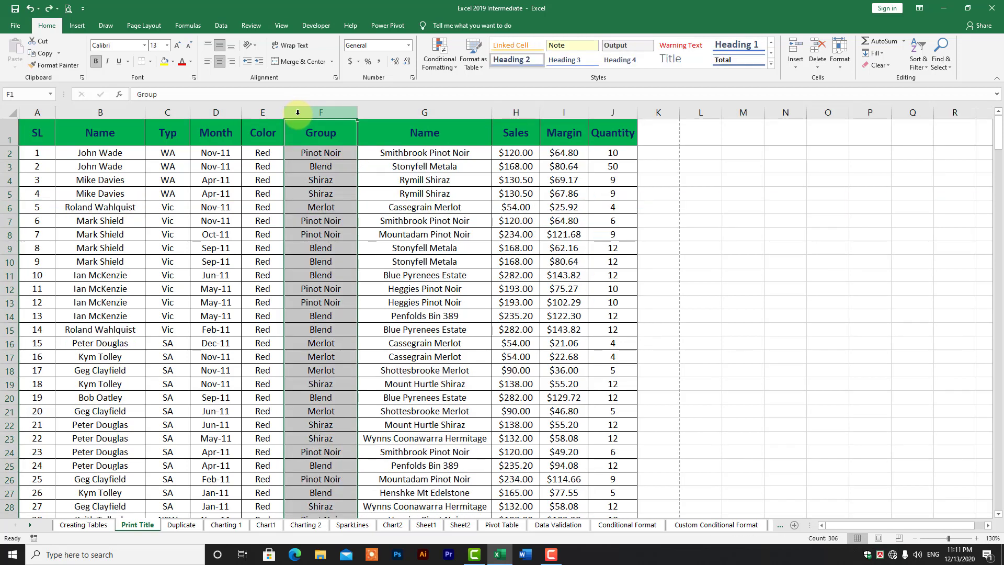
click(303, 181)
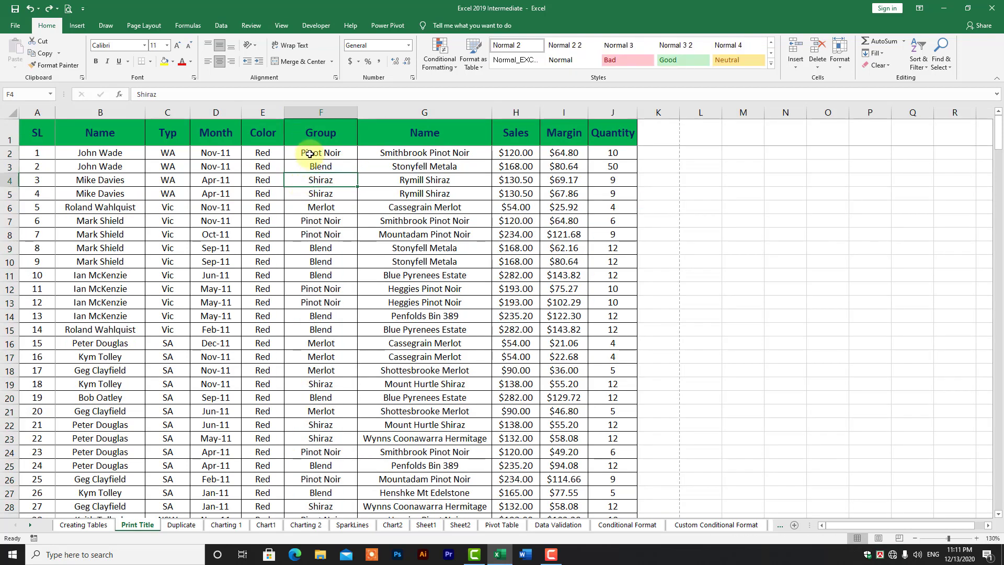
click(310, 154)
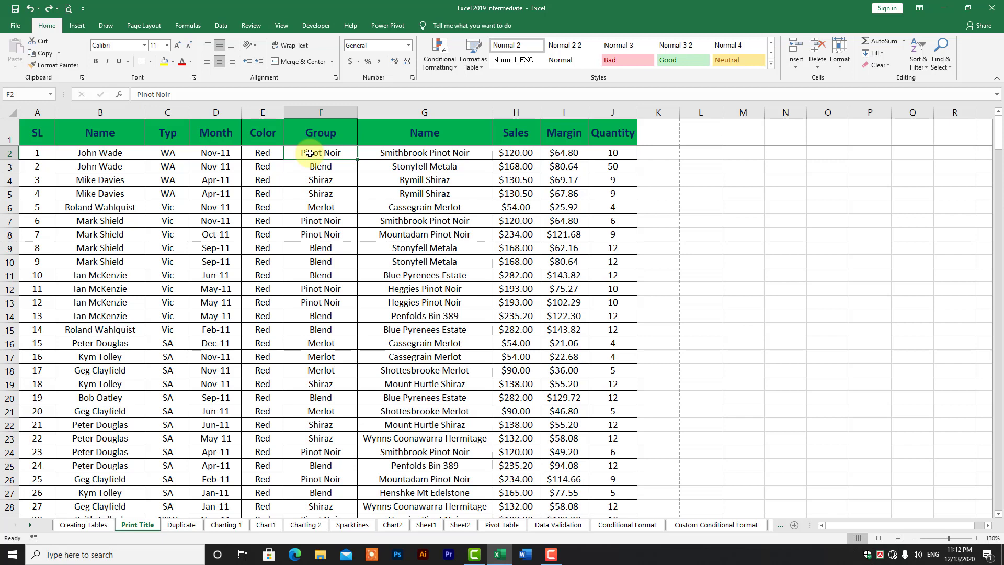
key(alt)
key(i)
key(c)
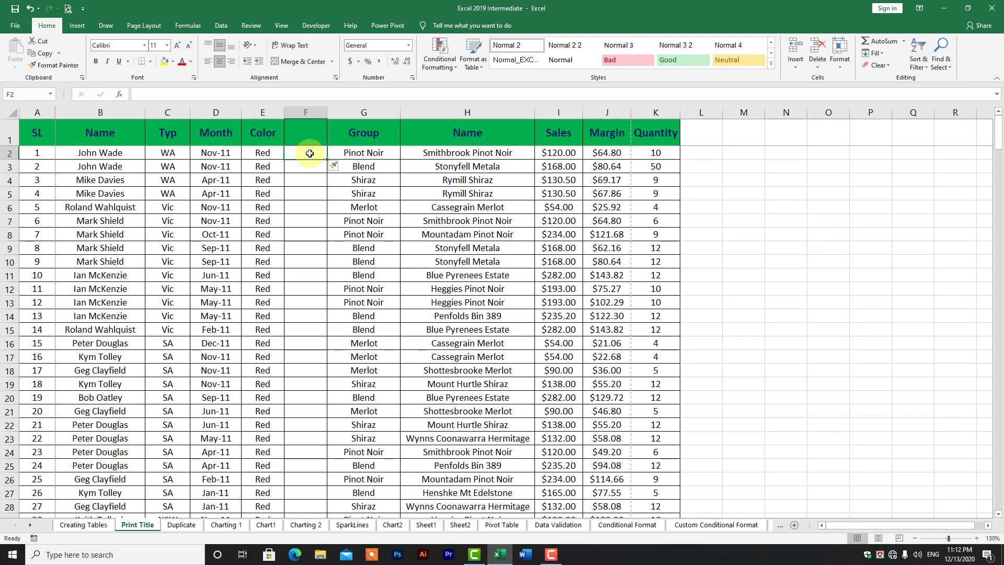
key(alt)
key(i)
key(c)
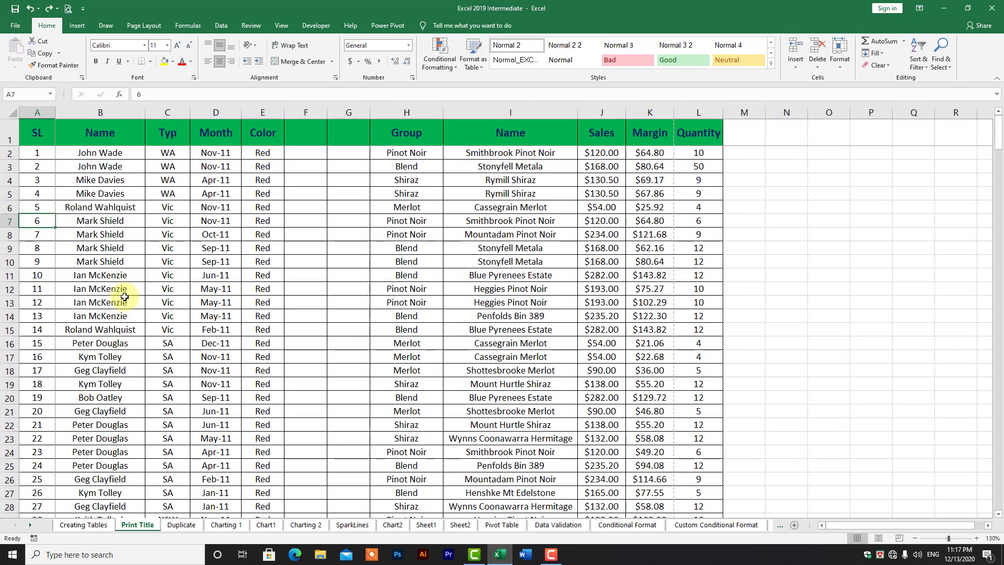
key(alt)
key(i)
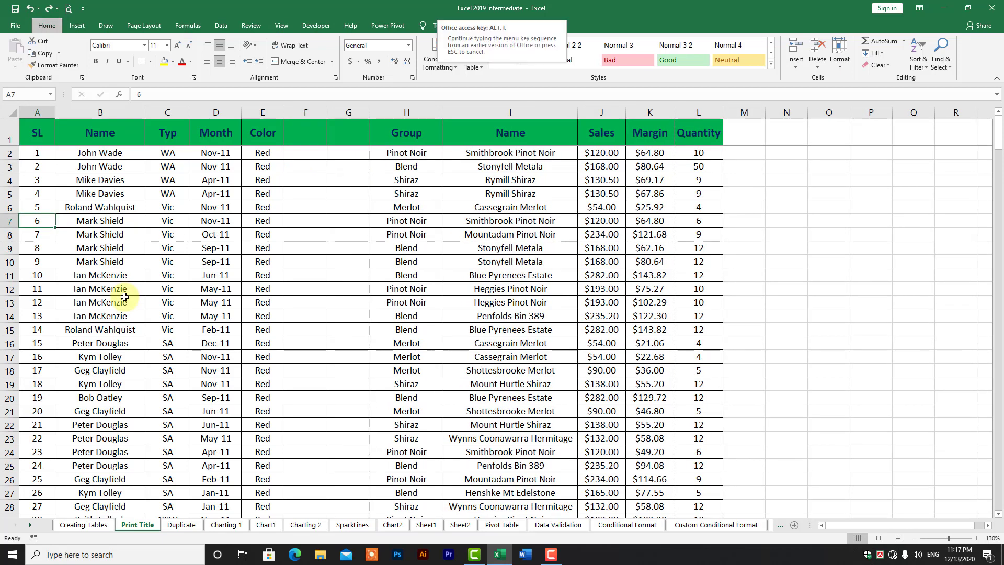
key(r)
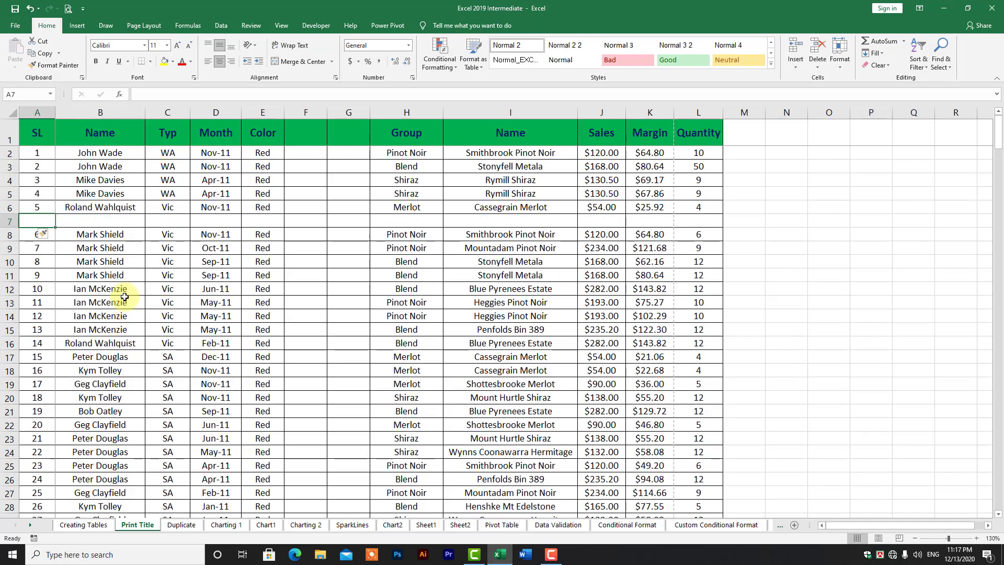
key(alt)
key(i)
key(r)
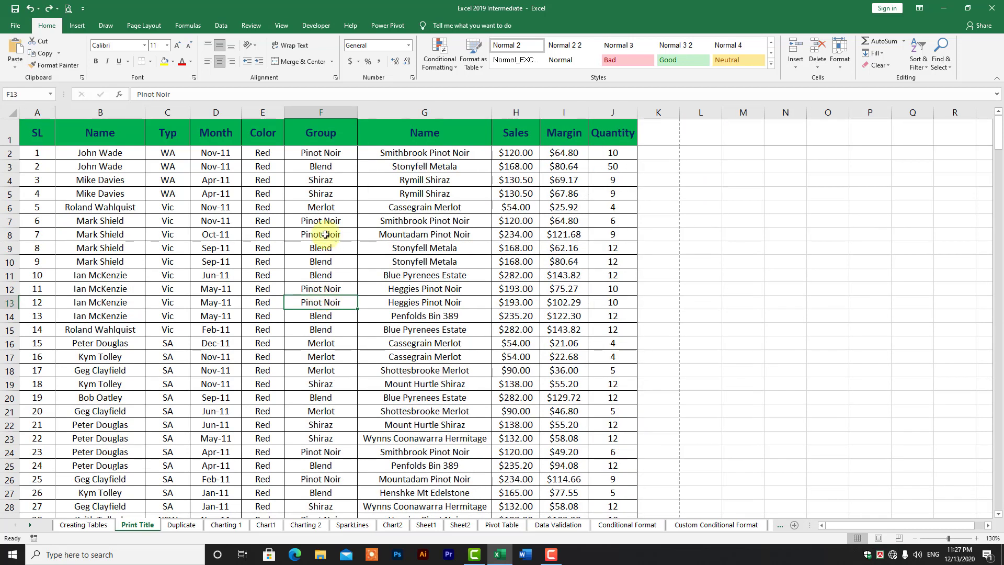
click(312, 113)
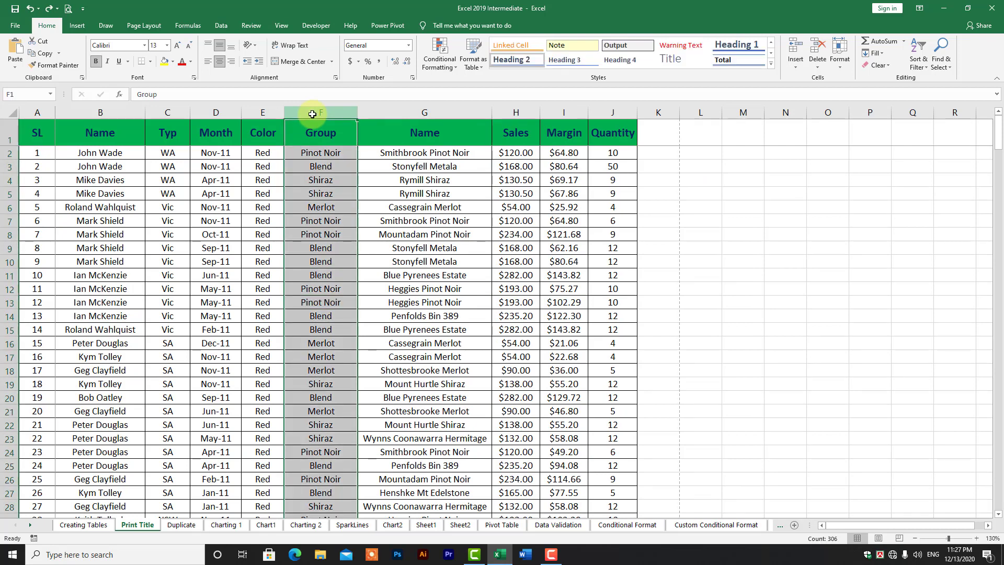
key(ctrl+shift+plus)
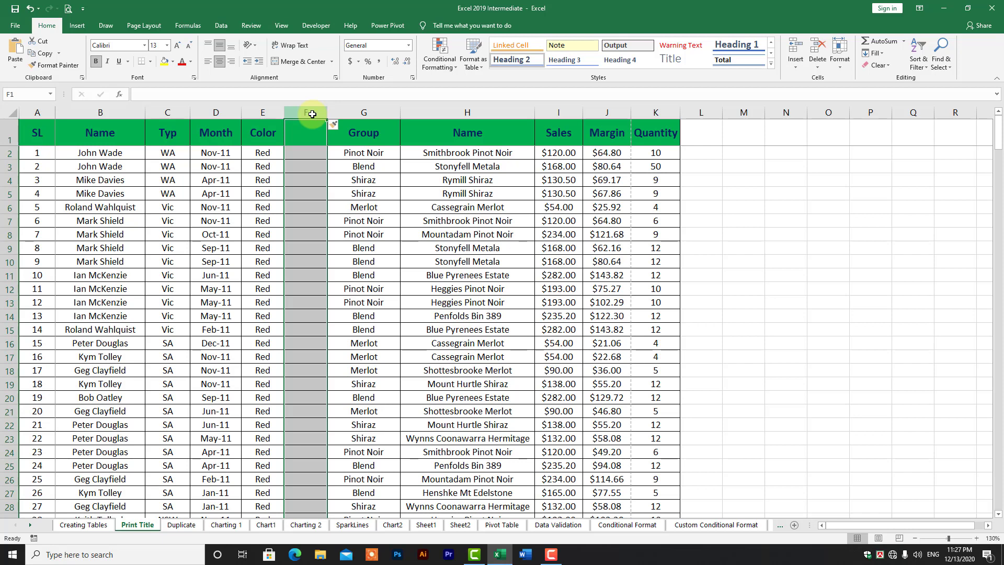
key(ctrl+shift+plus)
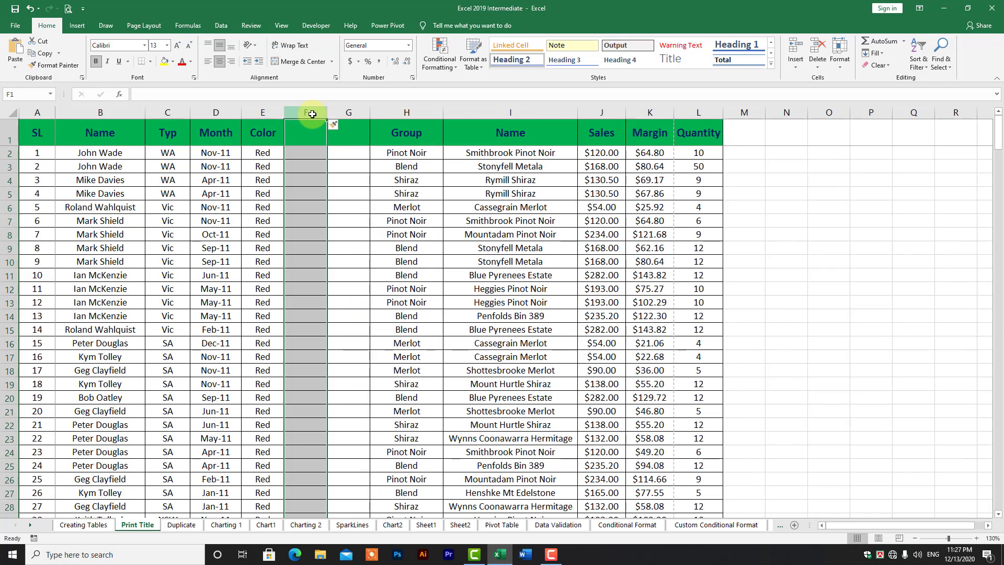
key(ctrl+shift+plus)
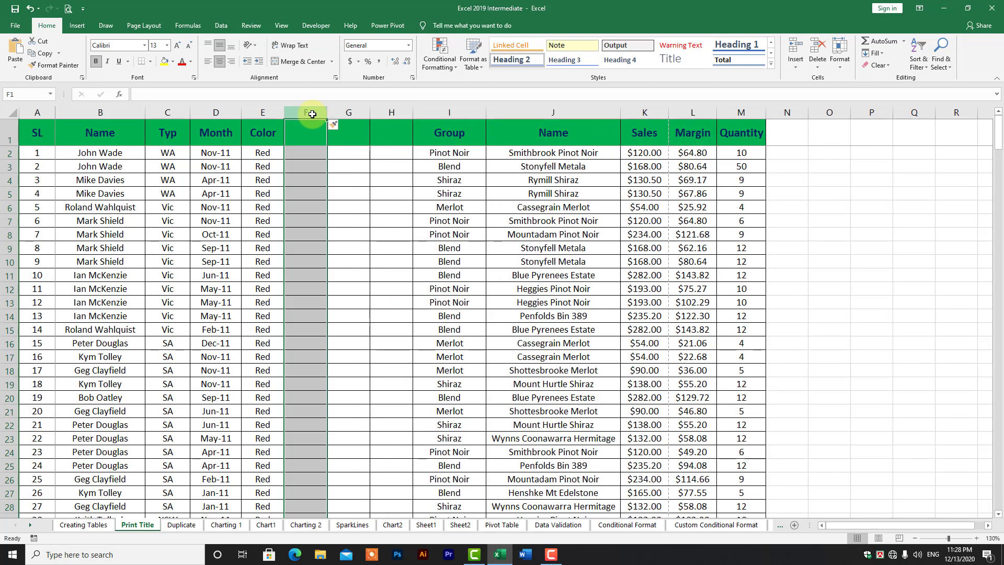
key(ctrl+shift+plus)
key(ctrl+shift+plus)
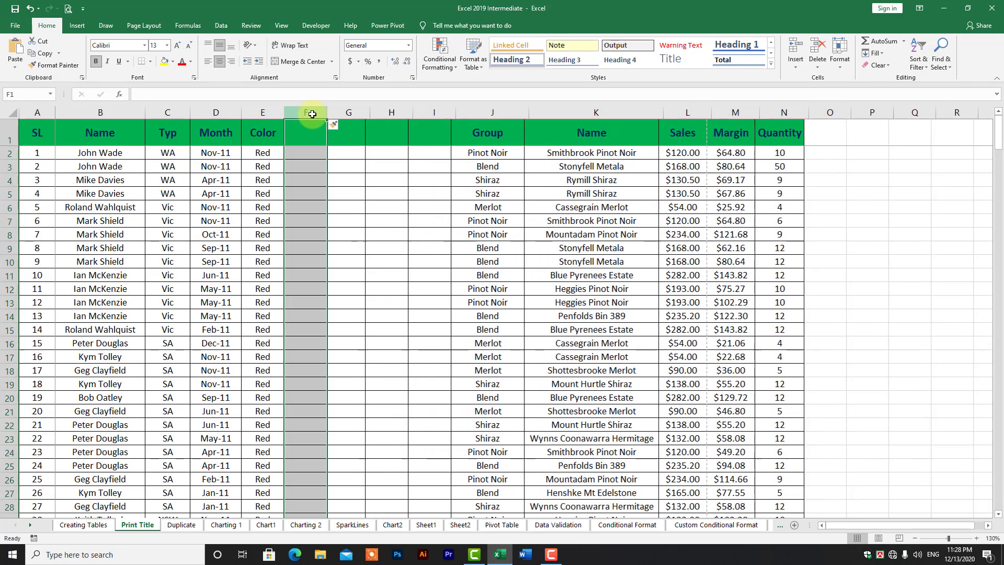
key(ctrl+shift+plus)
key(ctrl+shift+plus)
key(ctrl+shift+plus)
key(ctrl+shift+plus)
key(ctrl+shift+plus)
key(ctrl+shift+plus)
key(ctrl+shift+plus)
key(ctrl+shift+plus)
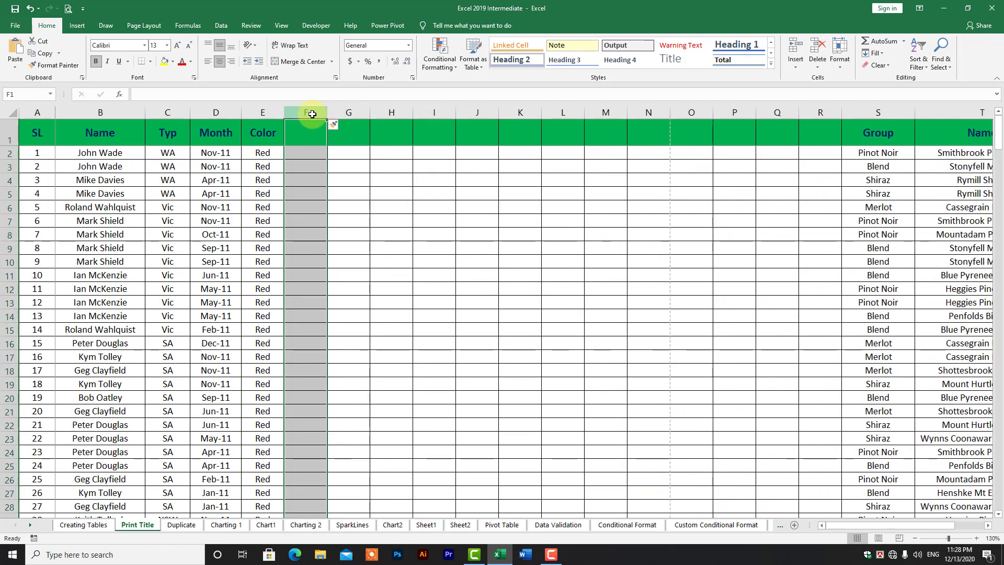
key(ctrl+shift+plus)
key(ctrl+shift+plus)
key(ctrl+shift+plus)
key(ctrl+shift+plus)
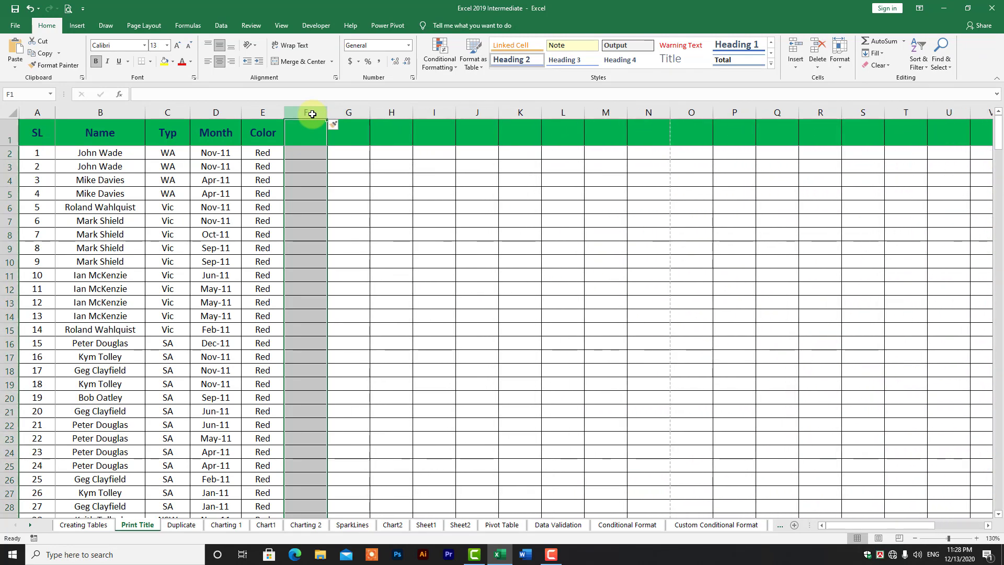
key(ctrl+z)
key(ctrl+z)
key(ctrl+z)
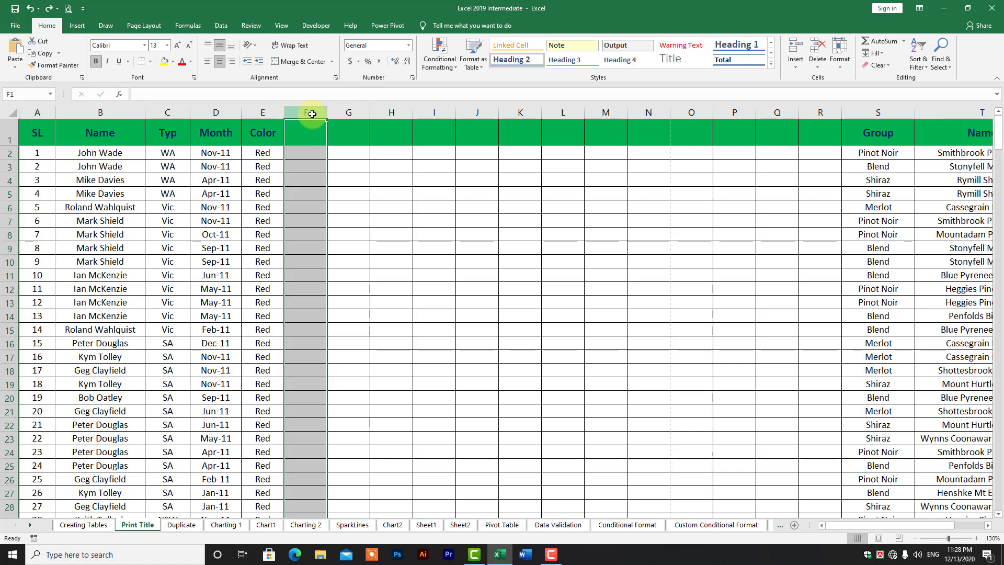
key(ctrl+z)
key(ctrl+z)
key(ctrl+z)
key(ctrl+z)
key(ctrl+z)
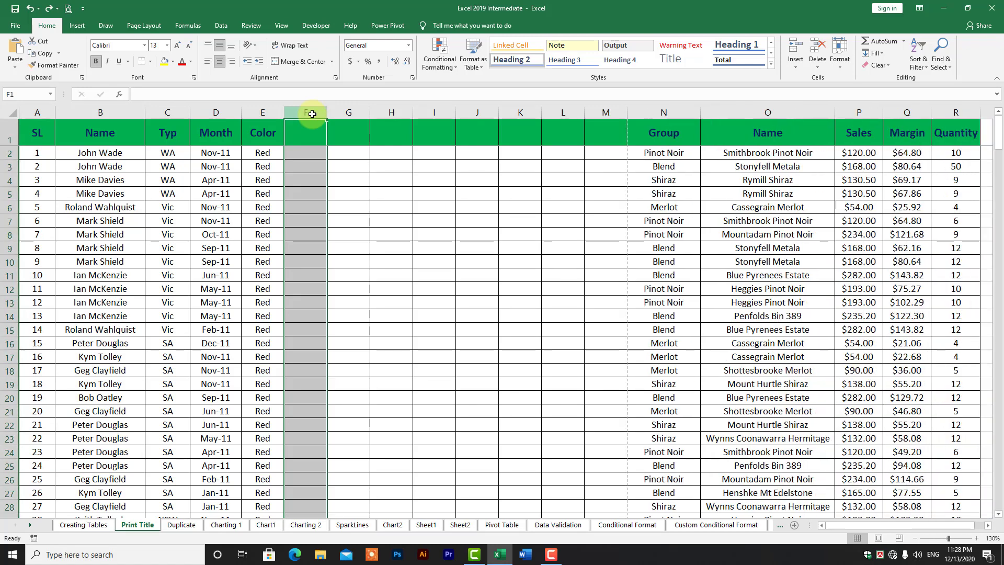
key(ctrl+z)
key(ctrl+z)
key(ctrl+z)
key(ctrl+z)
key(ctrl+z)
key(ctrl+z)
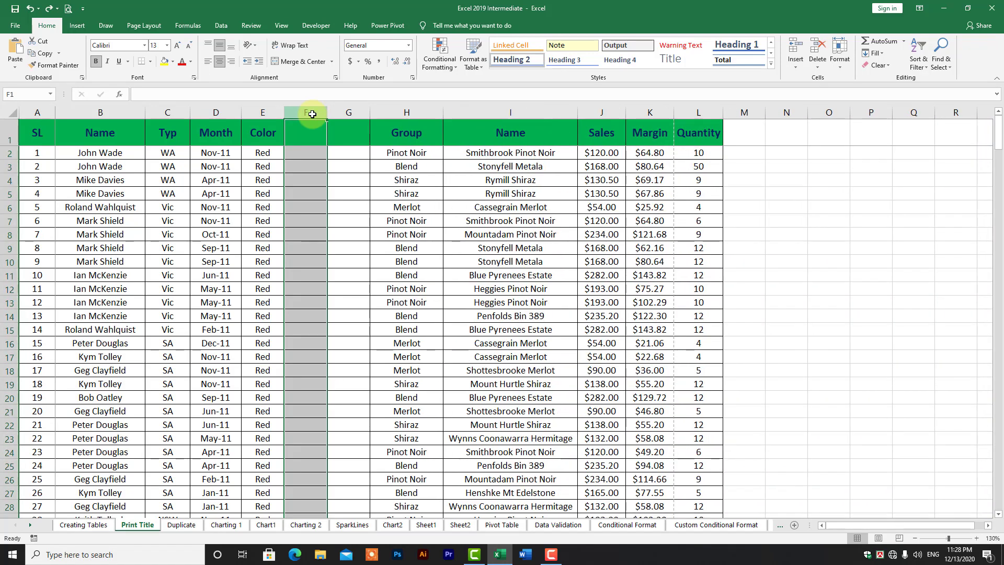
key(ctrl+z)
key(ctrl+z)
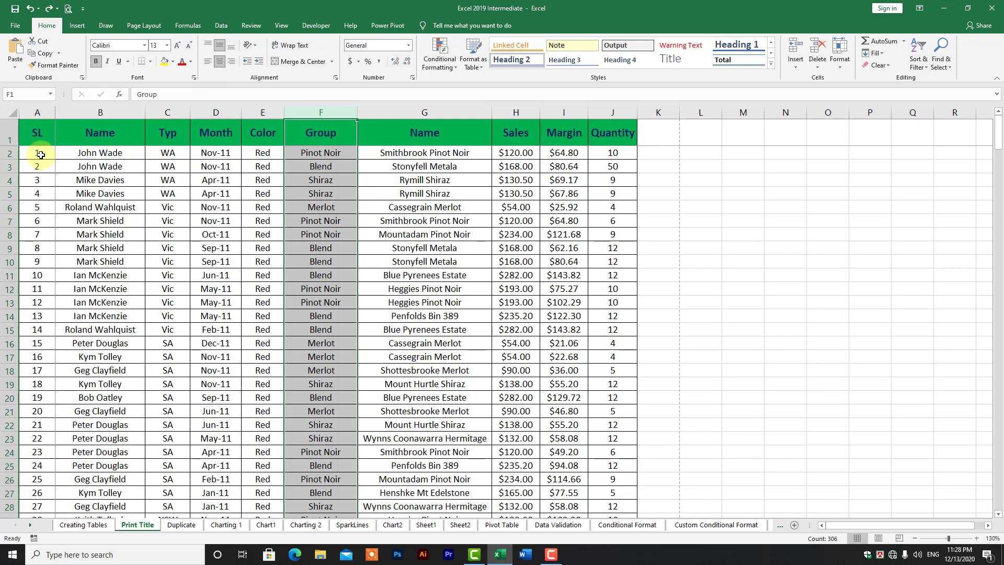
- Select row 2 and insert blank rows above the first record with Ctrl+Shift+Plus
click(10, 153)
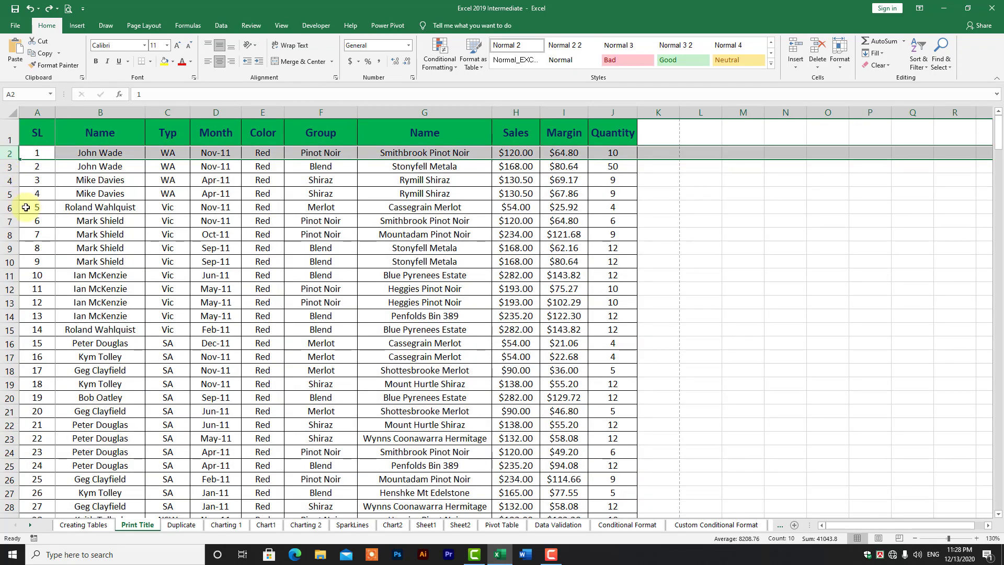
key(ctrl+shift+plus)
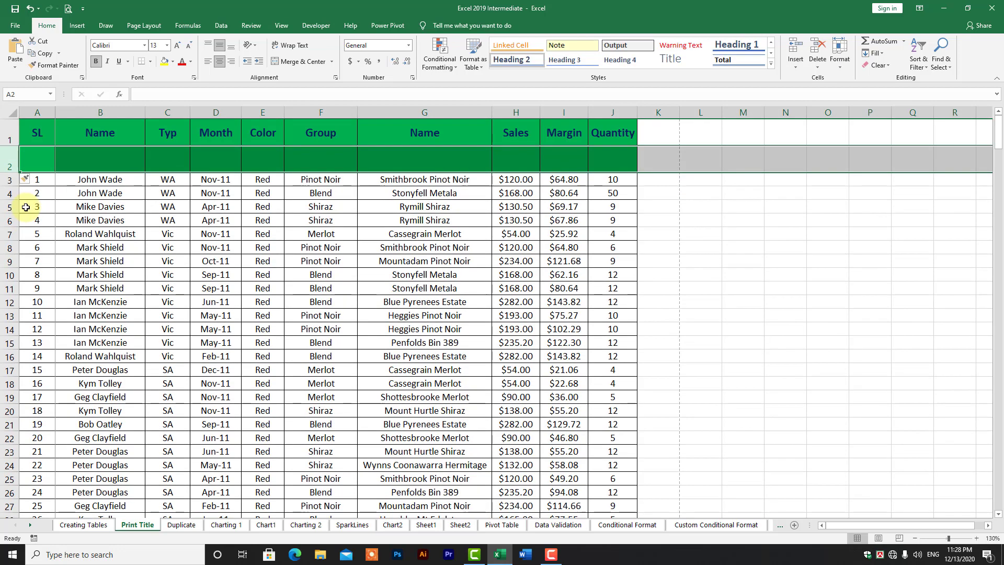
key(ctrl+shift+plus)
key(ctrl+shift+plus)
key(ctrl+shift+plus)
key(ctrl+shift+plus)
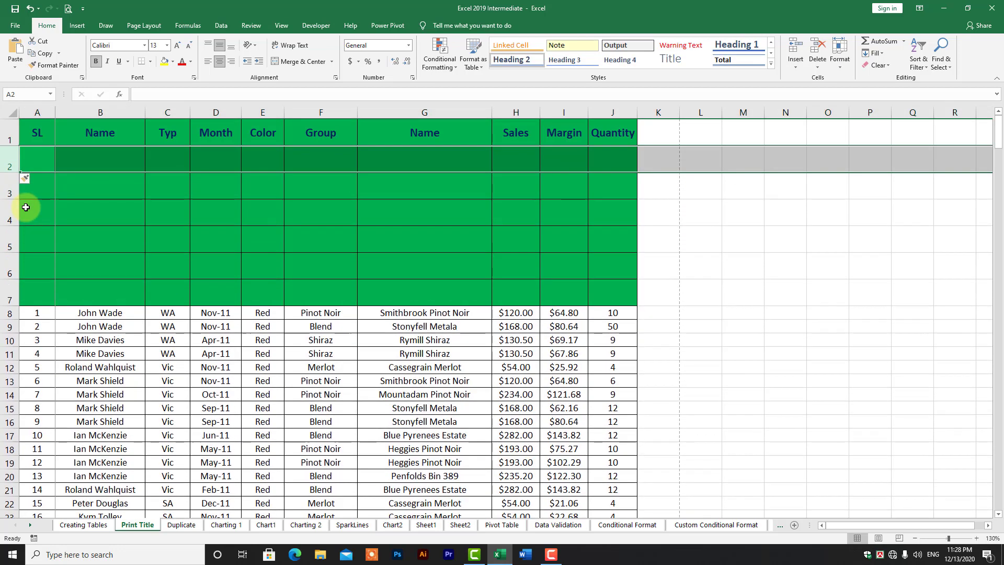
key(ctrl+shift+plus)
key(ctrl+shift+plus)
key(ctrl+shift+plus)
key(ctrl+shift+plus)
key(ctrl+shift+plus)
key(ctrl+shift+plus)
key(ctrl+shift+plus)
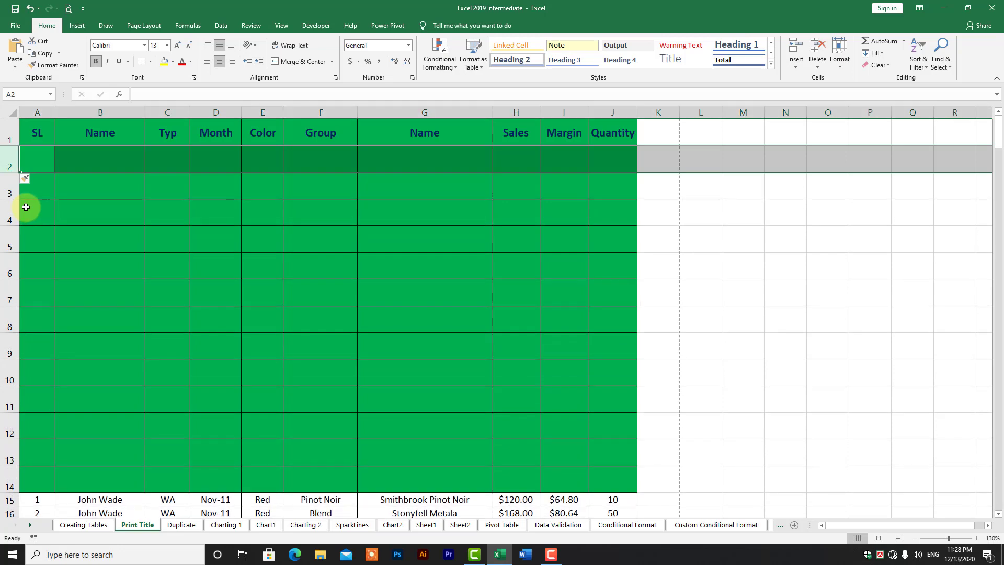
key(ctrl+shift+plus)
key(ctrl+shift+plus)
key(ctrl+shift+plus)
key(ctrl+shift+plus)
key(ctrl+shift+plus)
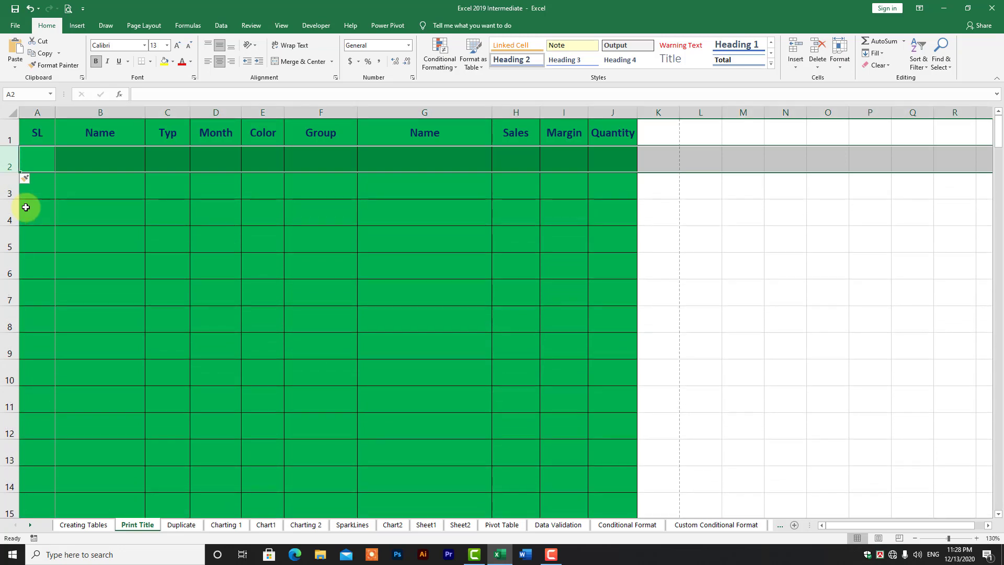